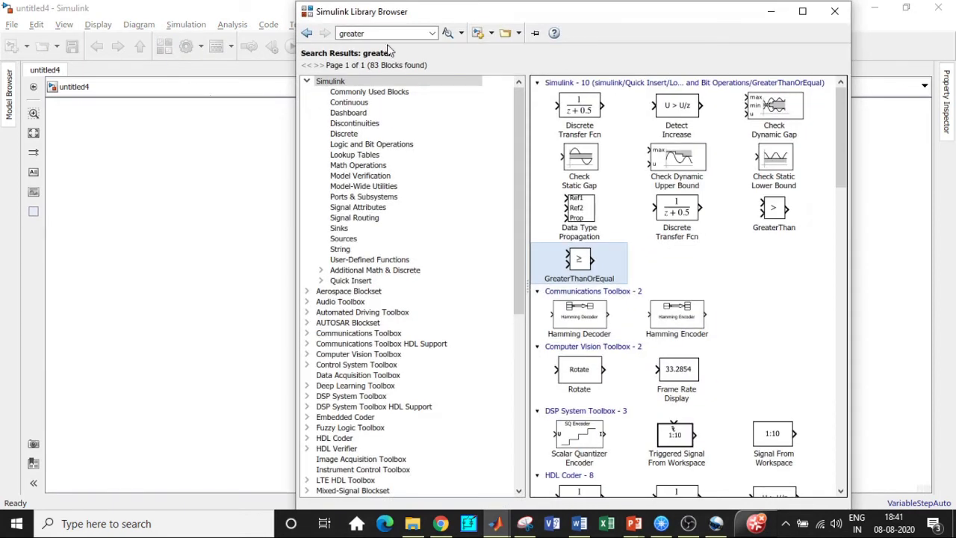
# Search powergui and add the powergui and Voltage Measurement blocks to untitled4.
pyautogui.doubleClick(384, 33)
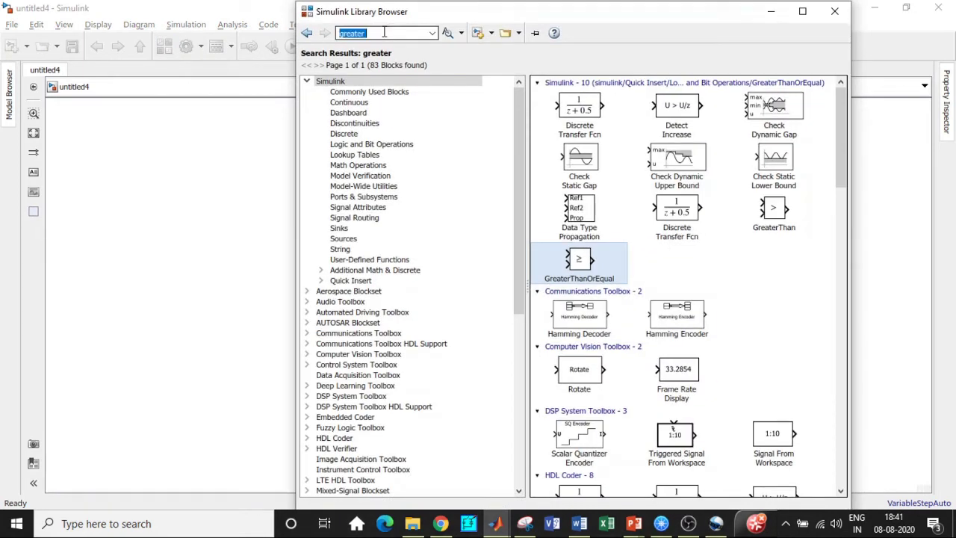
pyautogui.press('BackSpace')
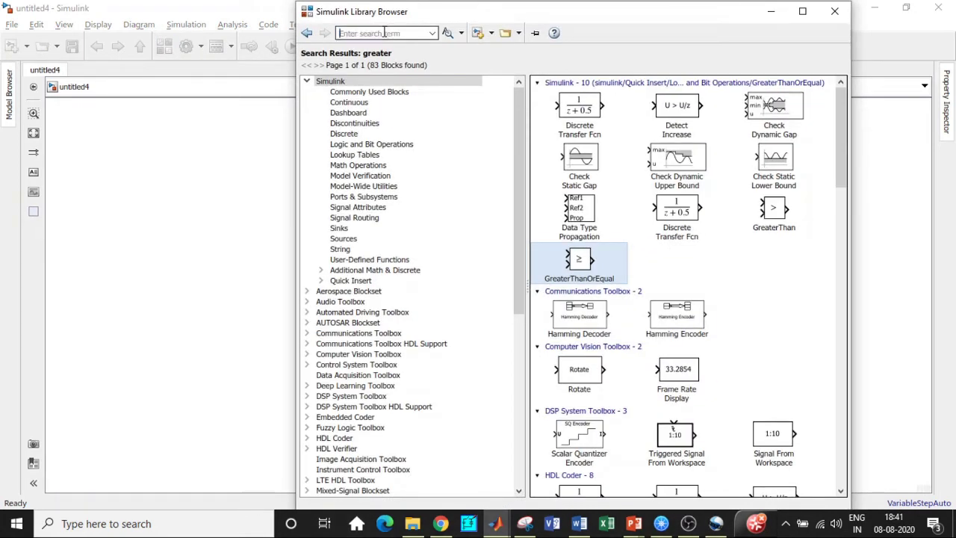
pyautogui.write('Power')
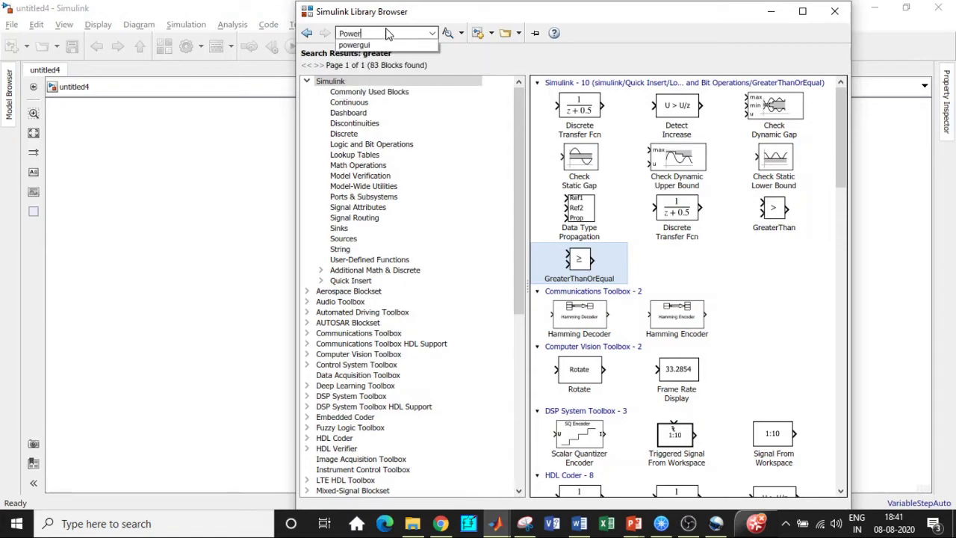
pyautogui.click(378, 46)
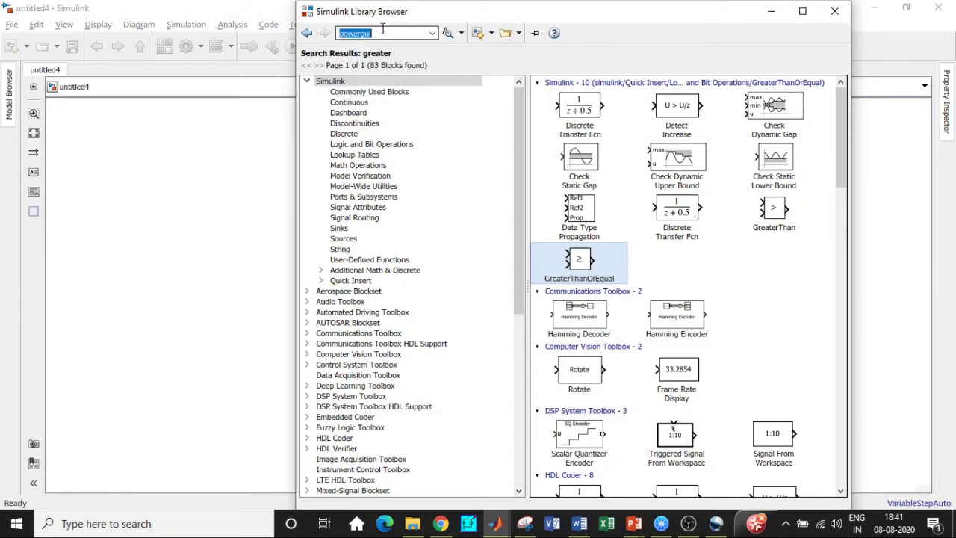
pyautogui.press('Return')
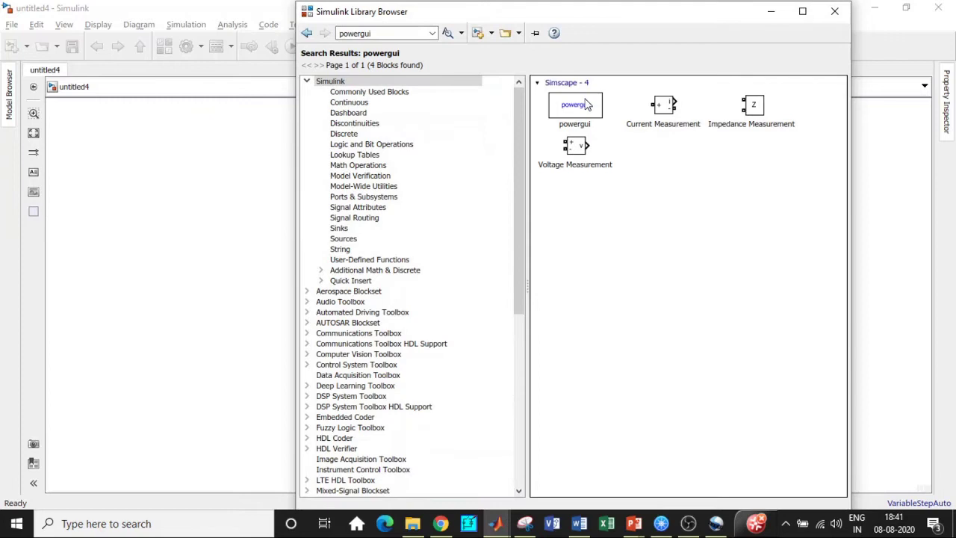
pyautogui.click(587, 106)
pyautogui.rightClick(588, 105)
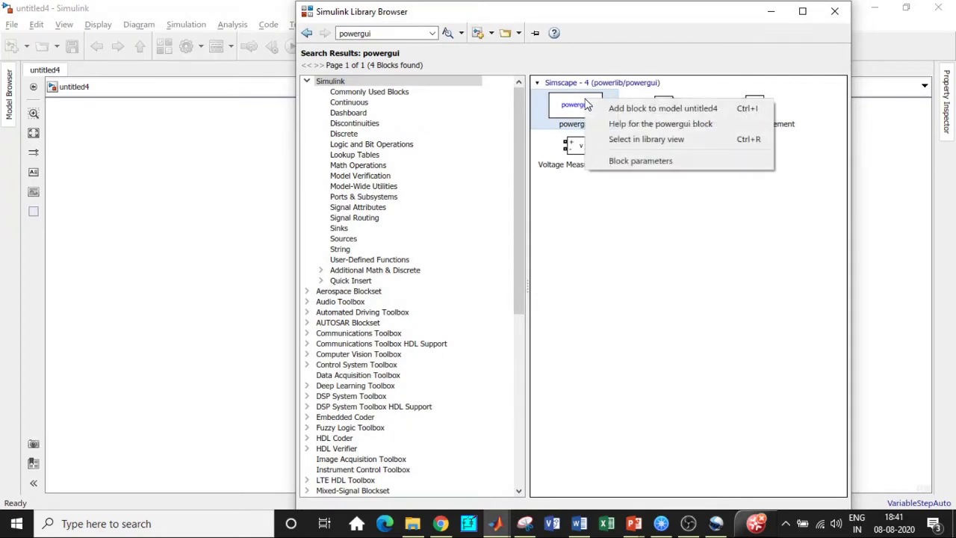
pyautogui.click(657, 108)
pyautogui.click(576, 147)
pyautogui.rightClick(587, 146)
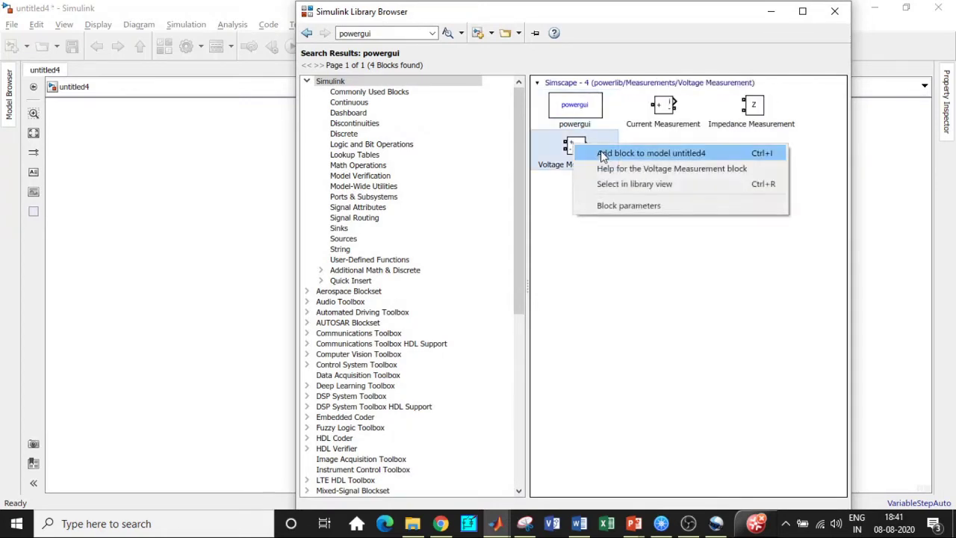
pyautogui.click(642, 152)
# Search for DC voltage and add the DC Voltage Source to the model.
pyautogui.click(384, 33)
pyautogui.press('BackSpace')
pyautogui.write('D')
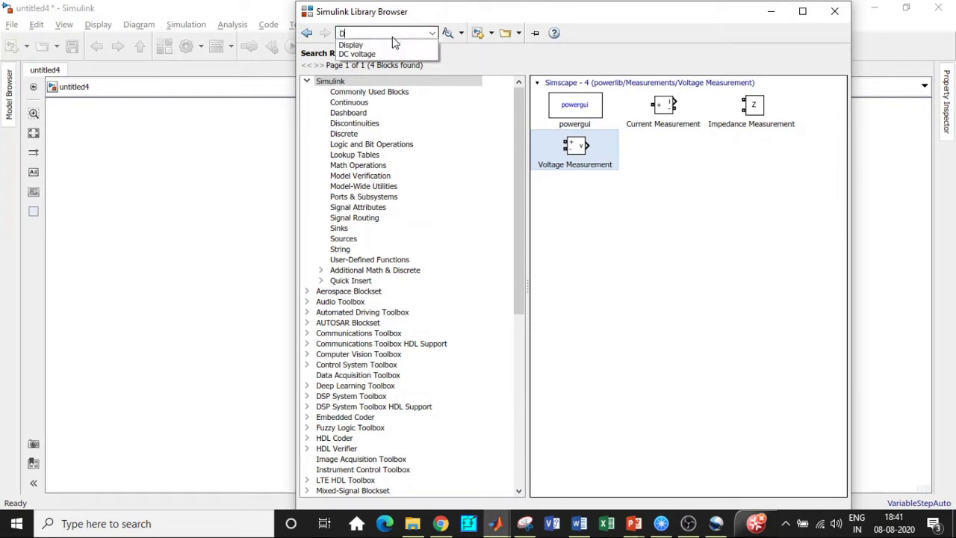
pyautogui.write('C')
pyautogui.click(363, 47)
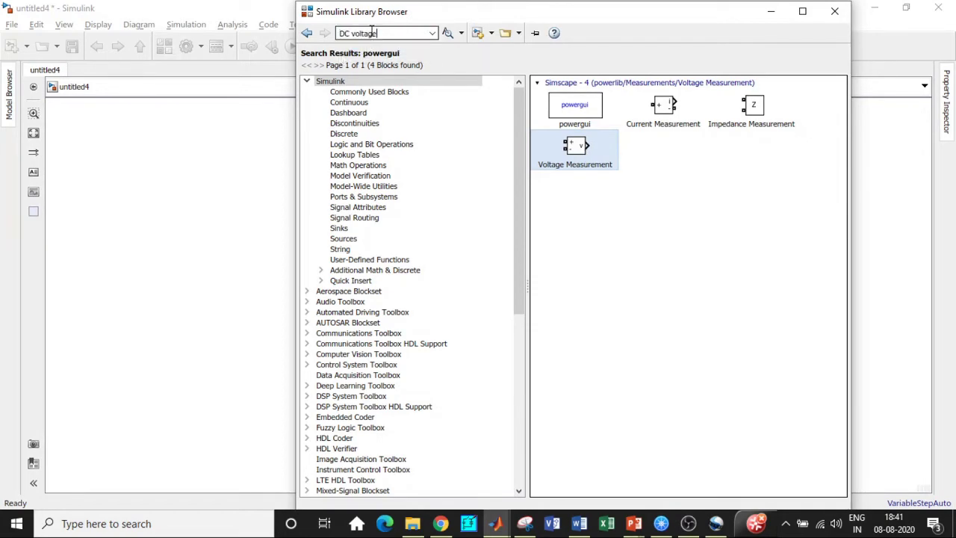
pyautogui.press('Return')
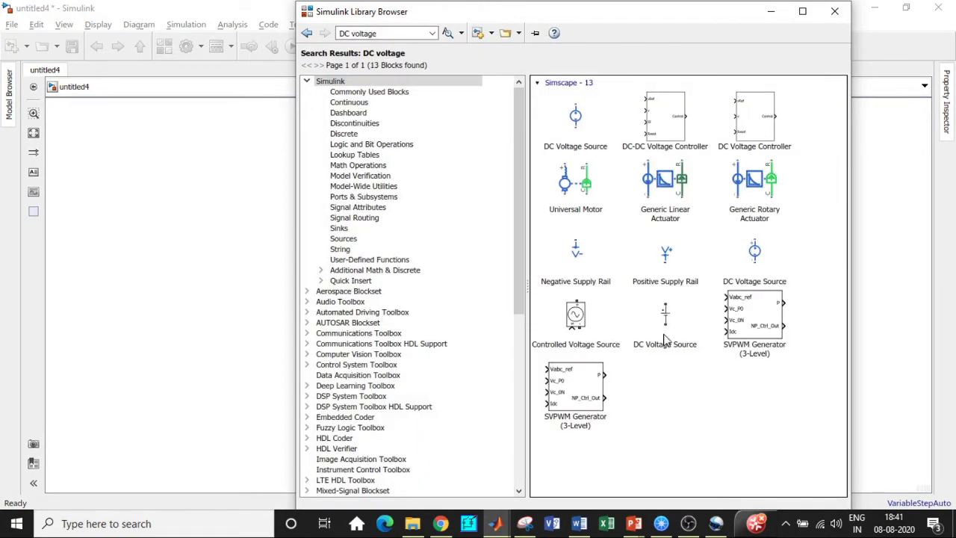
pyautogui.rightClick(678, 333)
pyautogui.press('Escape')
# Search for mosfet and add the Mosfet block to untitled4.
pyautogui.click(384, 33)
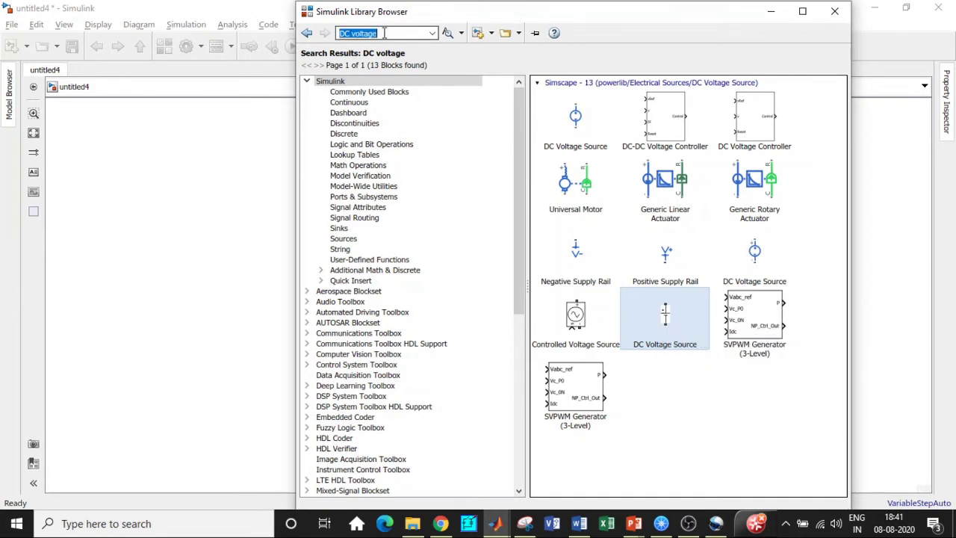
pyautogui.press('BackSpace')
pyautogui.write('MOSFet')
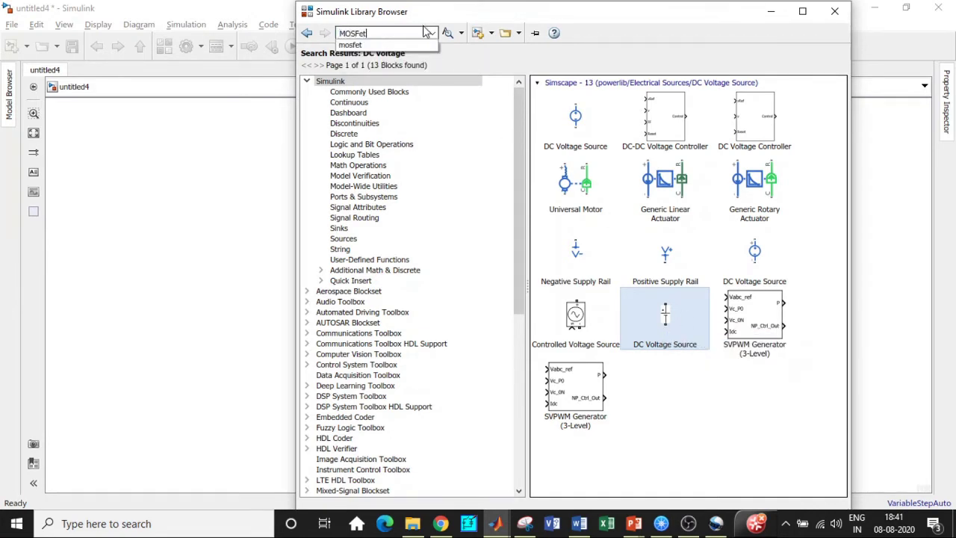
pyautogui.click(375, 45)
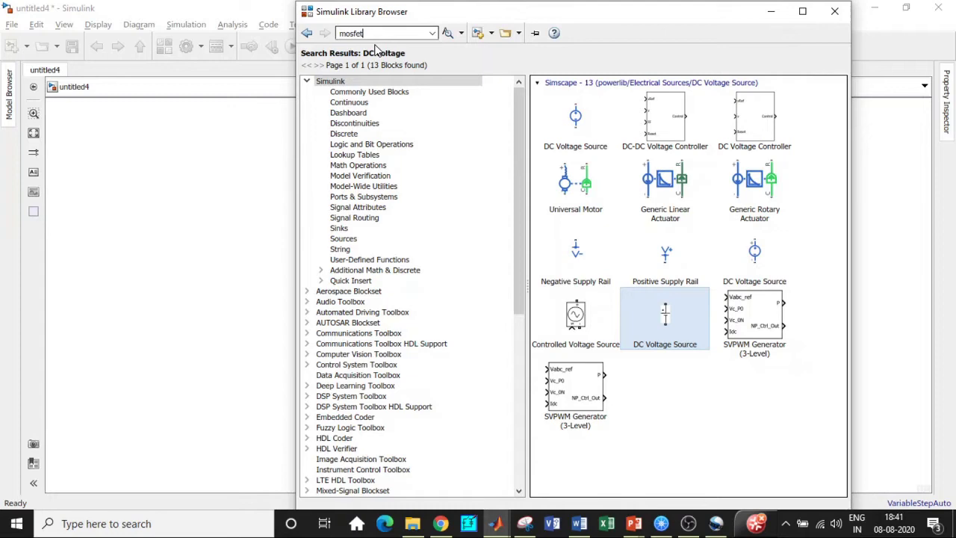
pyautogui.press('Return')
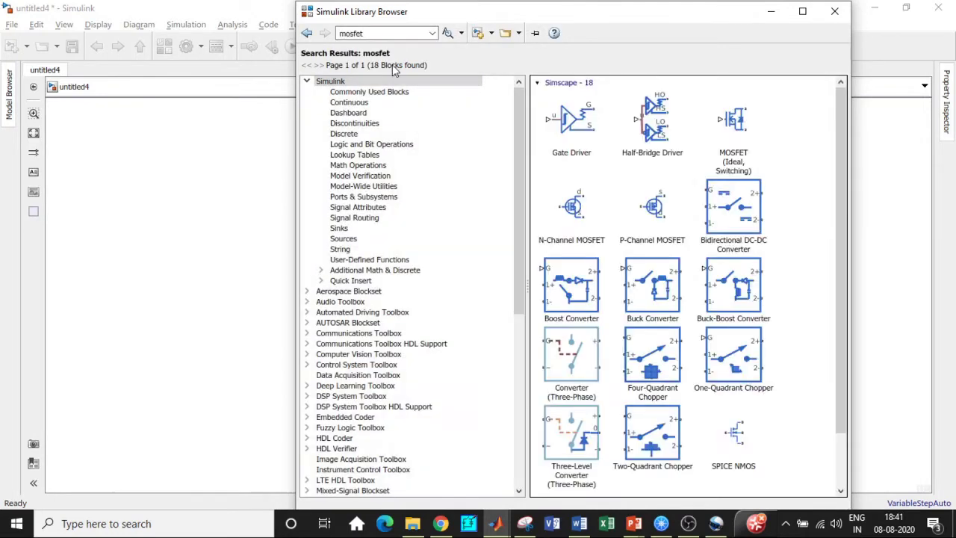
pyautogui.scroll(-2, 838, 261)
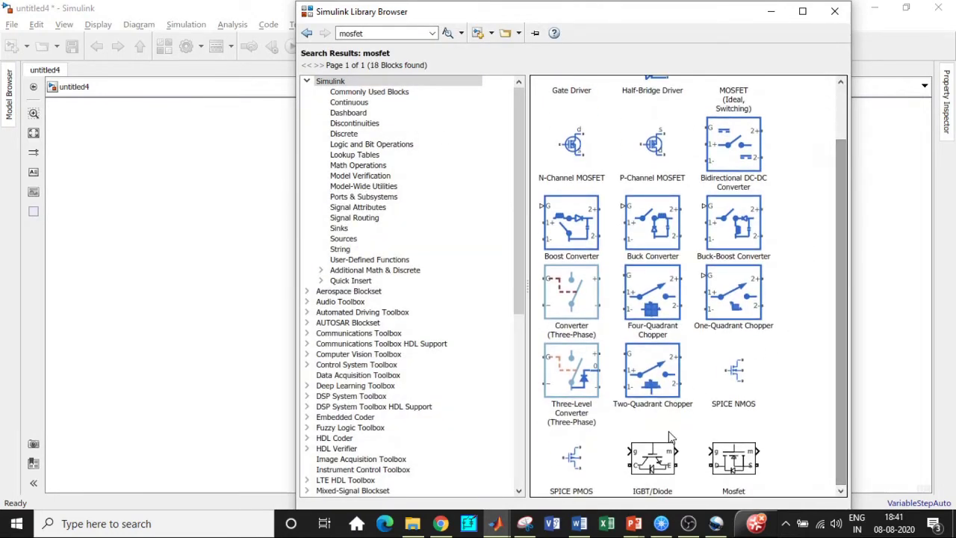
pyautogui.click(732, 461)
pyautogui.rightClick(732, 462)
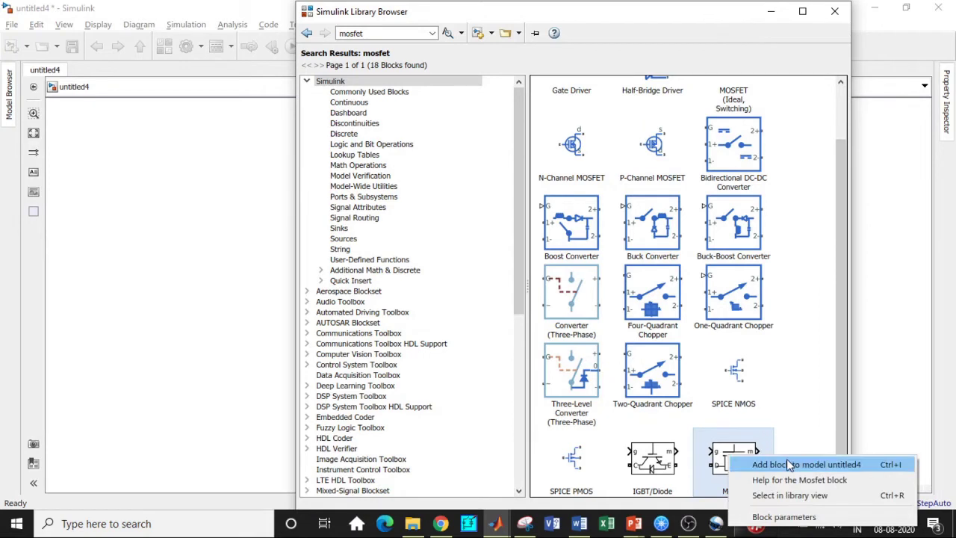
pyautogui.click(790, 465)
pyautogui.doubleClick(371, 32)
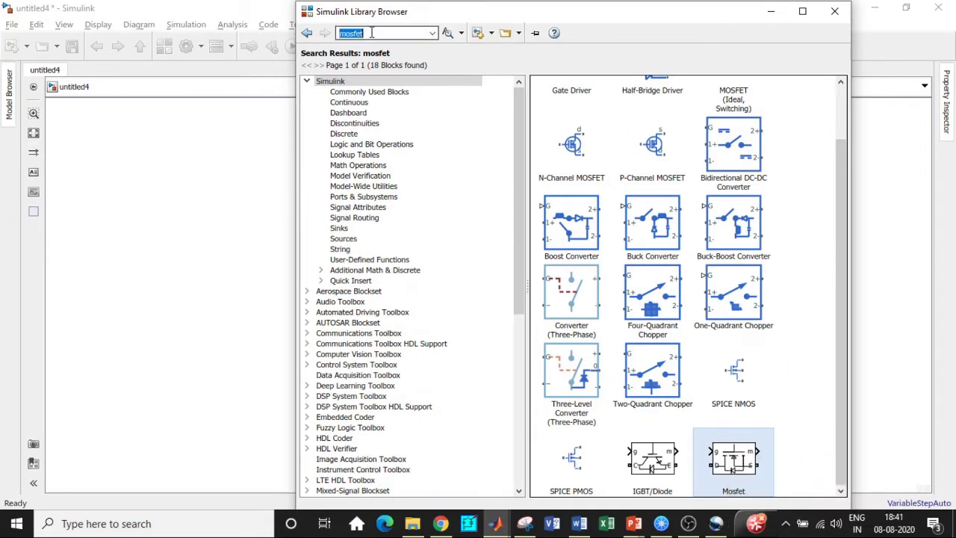
# Search Pulse, then sawtooth, and add the Simscape Sawtooth Generator to untitled4.
pyautogui.write('Pulse')
pyautogui.press('Return')
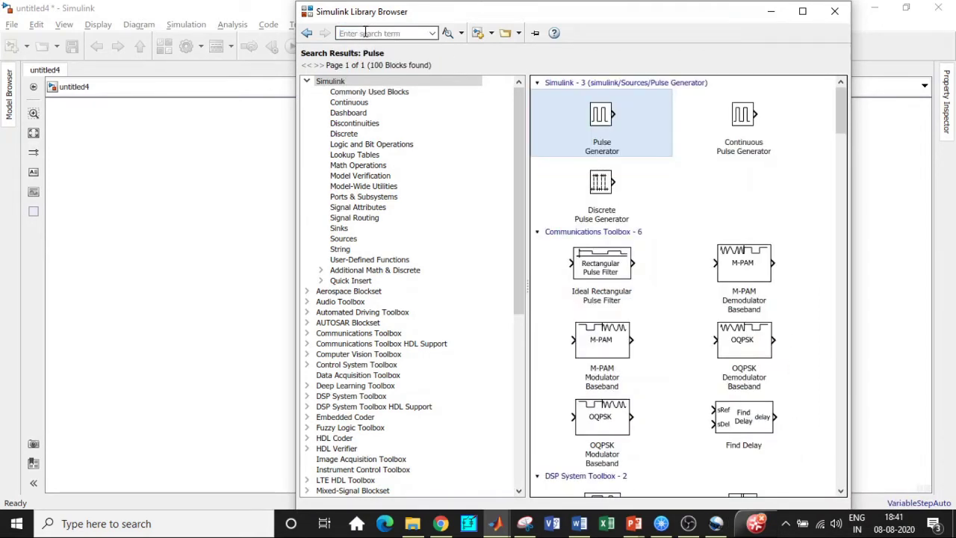
pyautogui.write('Sawt')
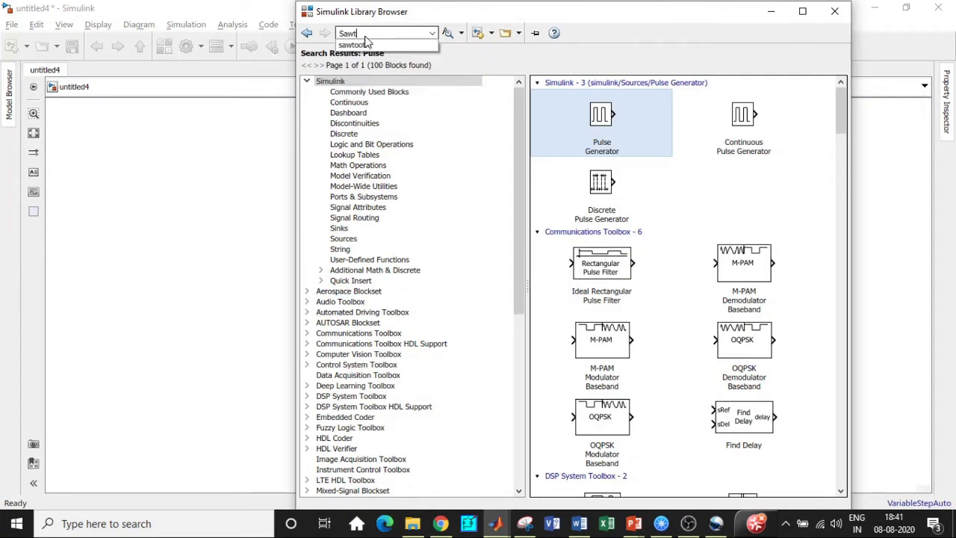
pyautogui.click(367, 45)
pyautogui.doubleClick(377, 33)
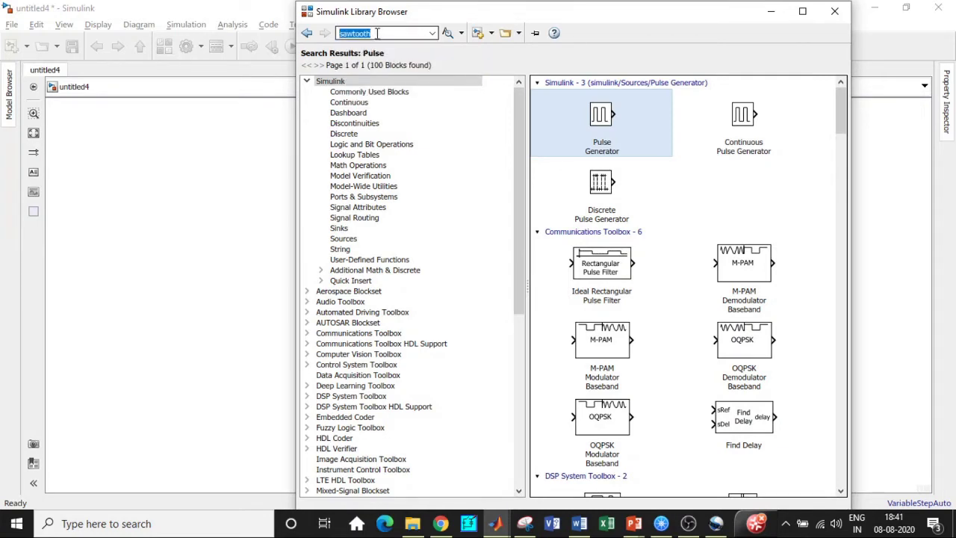
pyautogui.press('Return')
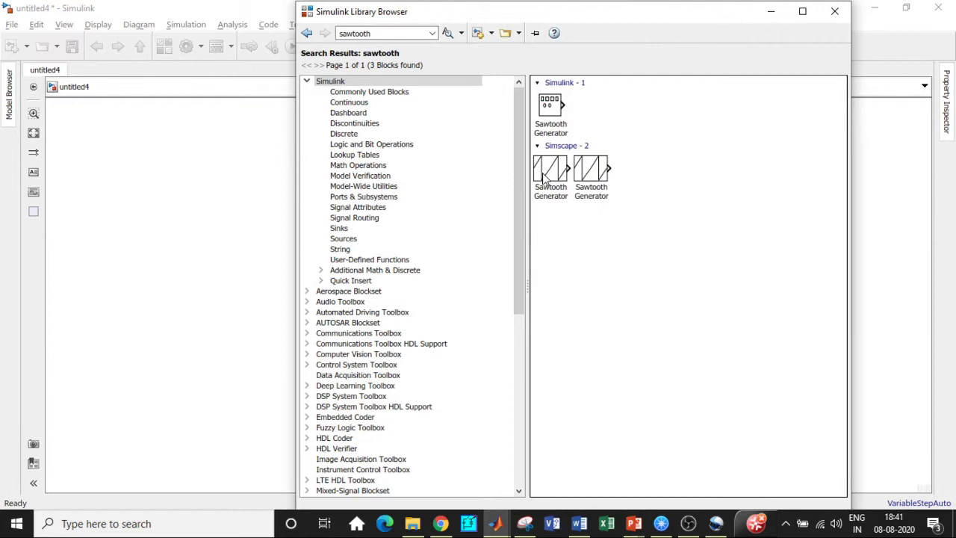
pyautogui.click(544, 174)
pyautogui.rightClick(545, 175)
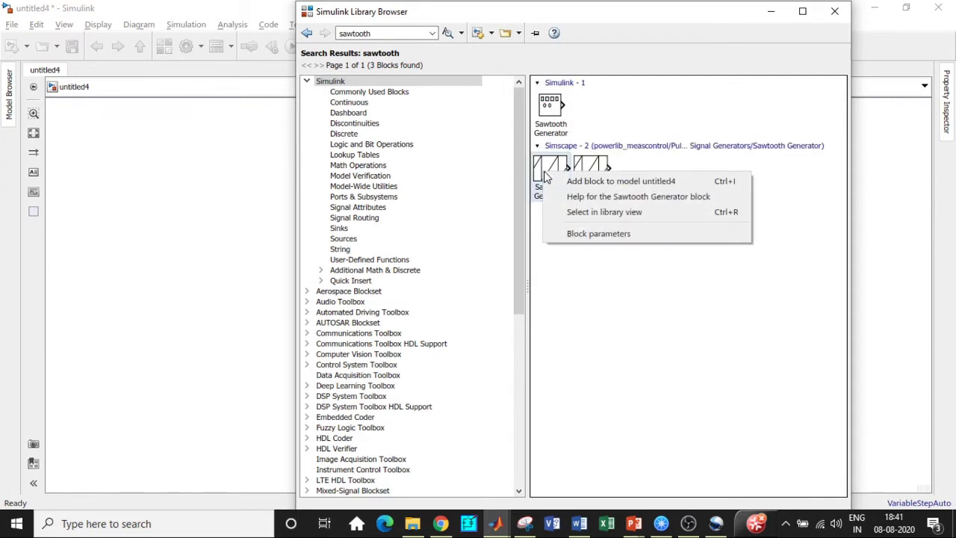
pyautogui.click(572, 183)
# Search for sine and add the Sine Wave block to the model.
pyautogui.doubleClick(376, 33)
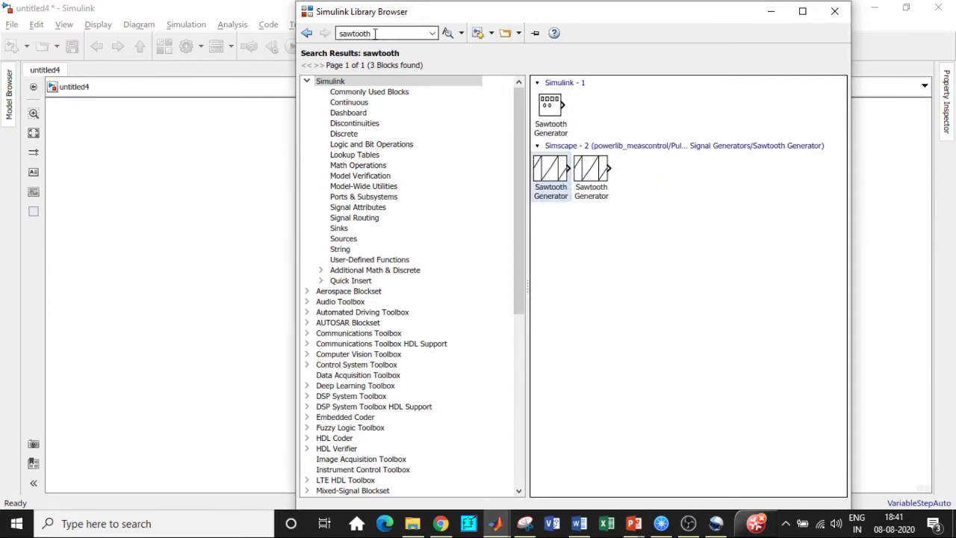
pyautogui.press('BackSpace')
pyautogui.write('s')
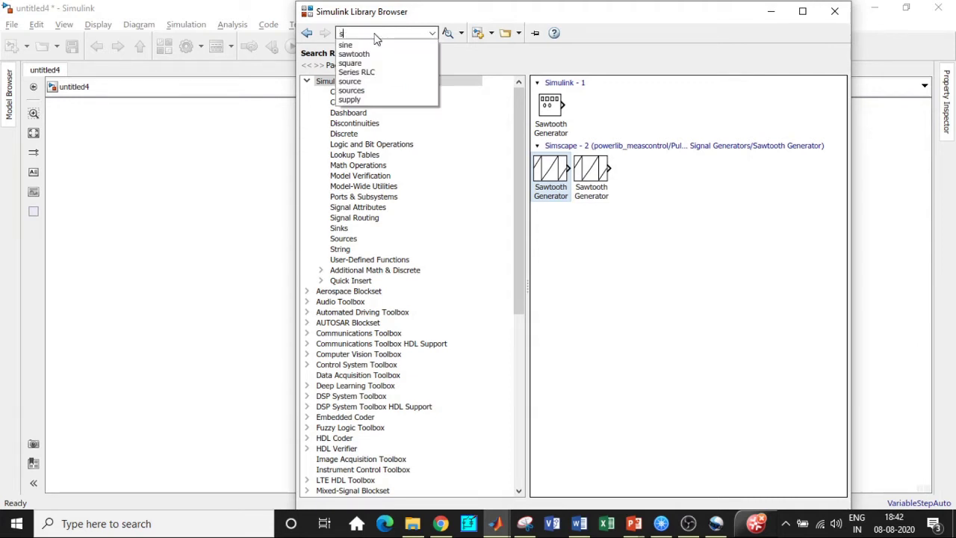
pyautogui.write('ine')
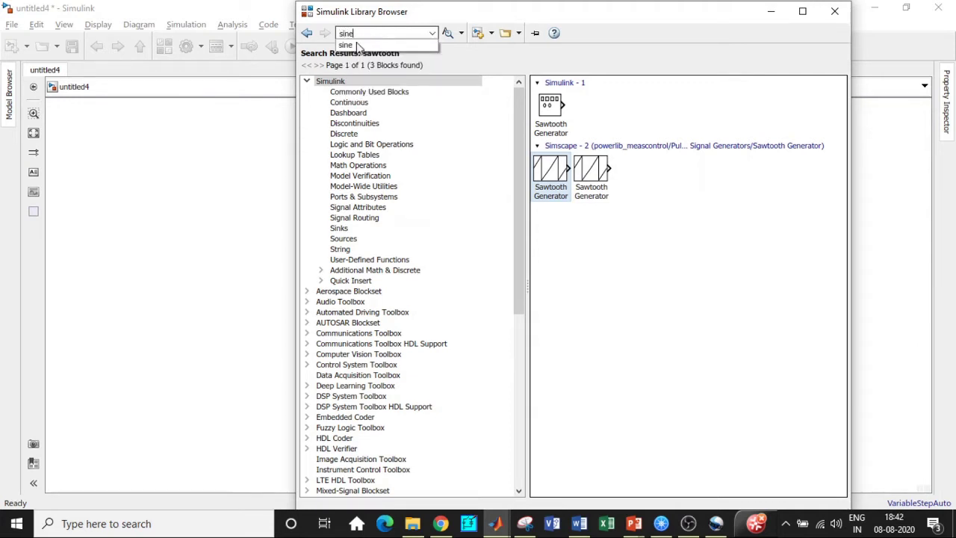
pyautogui.press('Return')
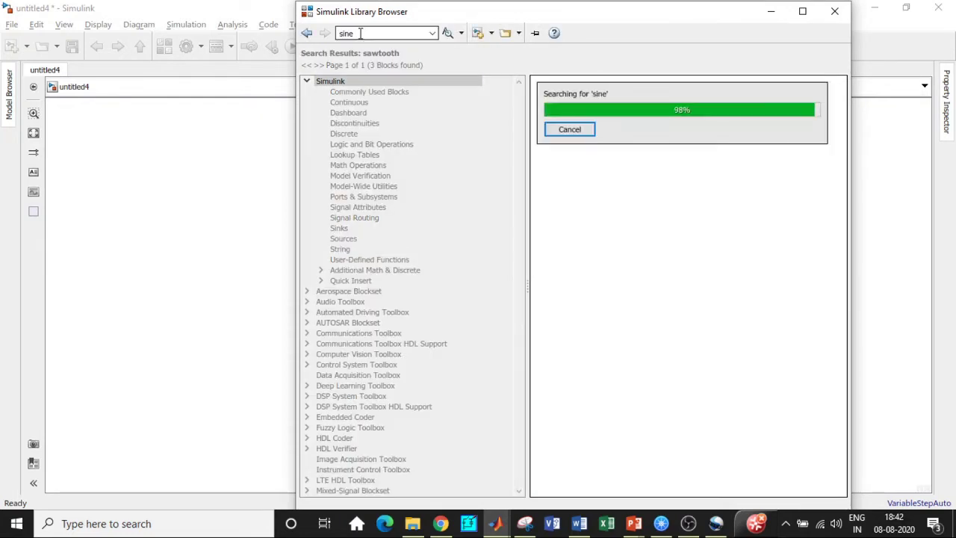
pyautogui.click(601, 236)
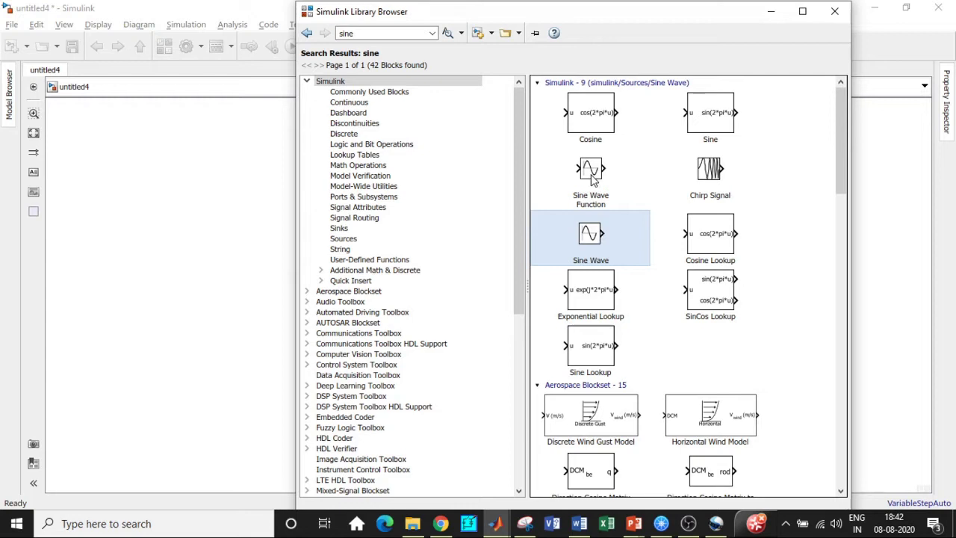
pyautogui.rightClick(590, 248)
pyautogui.click(626, 253)
pyautogui.click(378, 35)
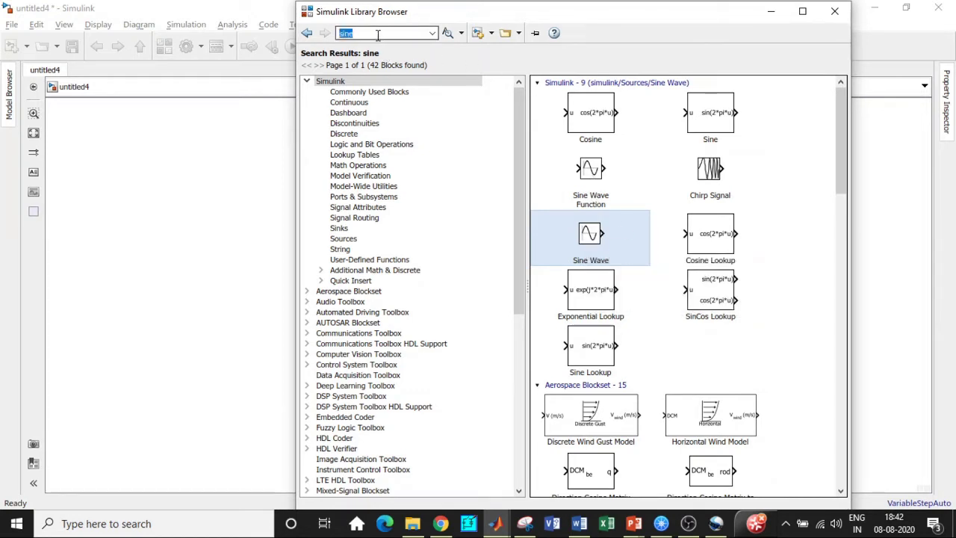
pyautogui.press('BackSpace')
# Search Series RLC and add the Series RLC Branch to untitled4.
pyautogui.write('Ser')
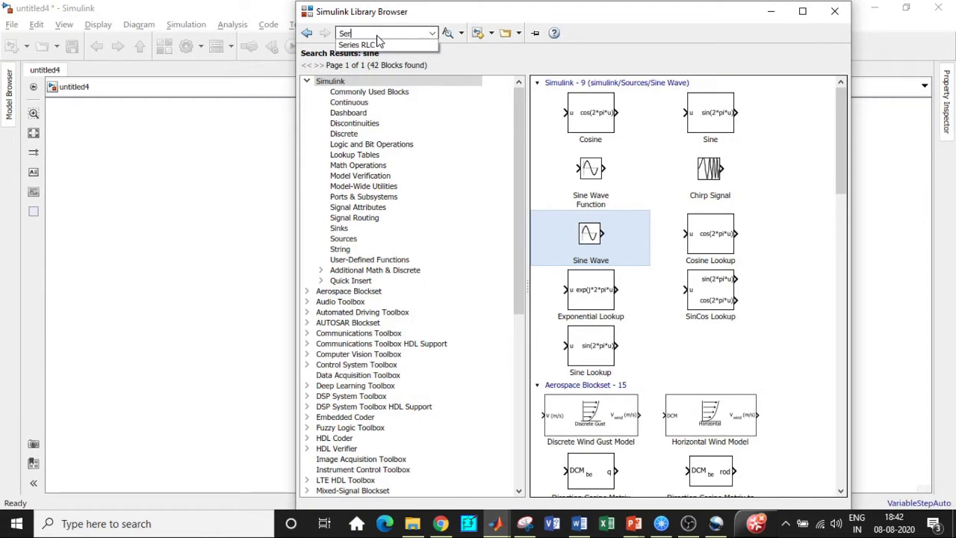
pyautogui.click(362, 45)
pyautogui.press('Return')
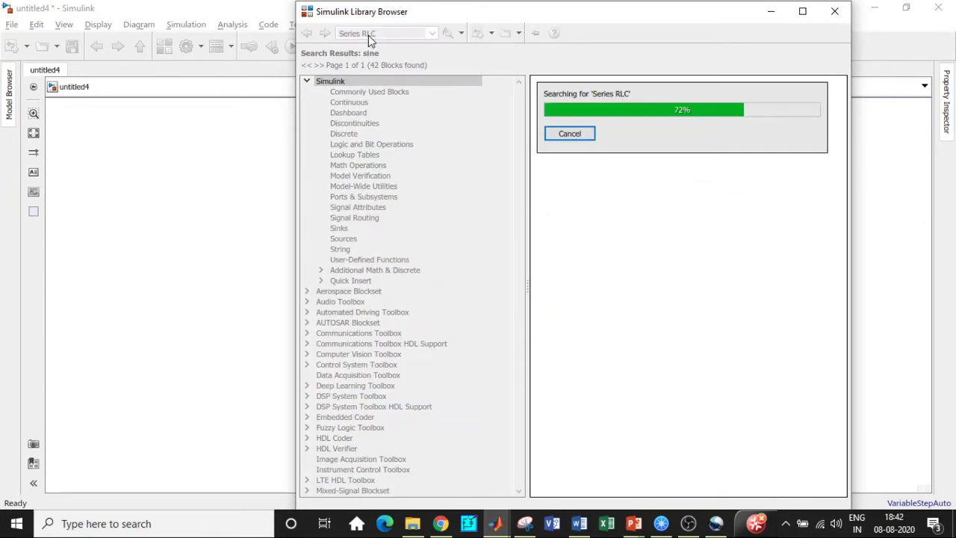
pyautogui.rightClick(582, 174)
pyautogui.click(437, 54)
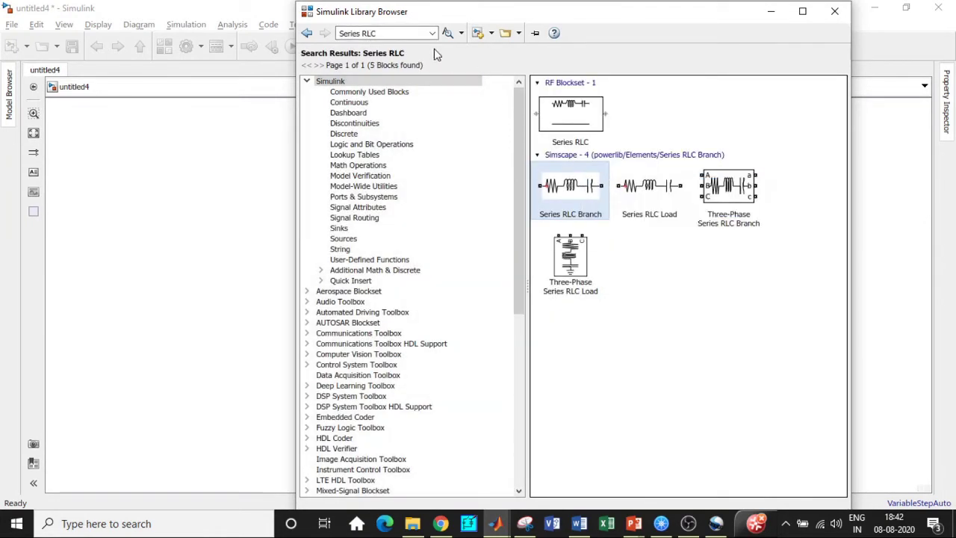
# Search for Mean and add the RMS block from the results.
pyautogui.tripleClick(392, 33)
pyautogui.press('BackSpace')
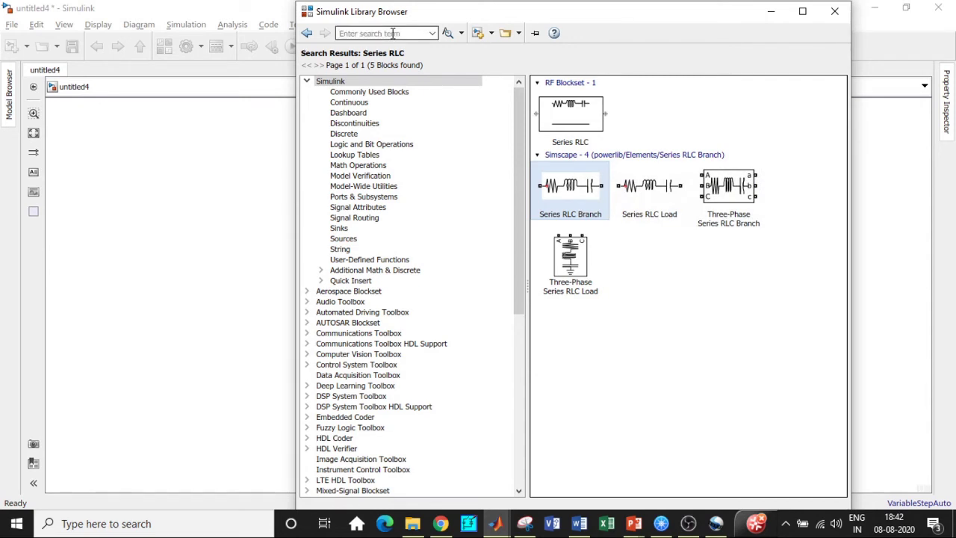
pyautogui.write('Mean')
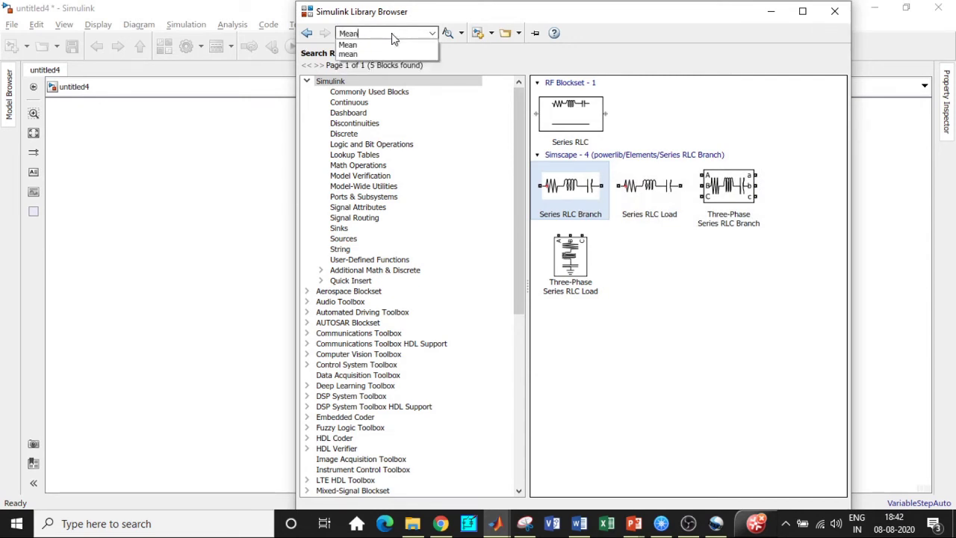
pyautogui.doubleClick(371, 34)
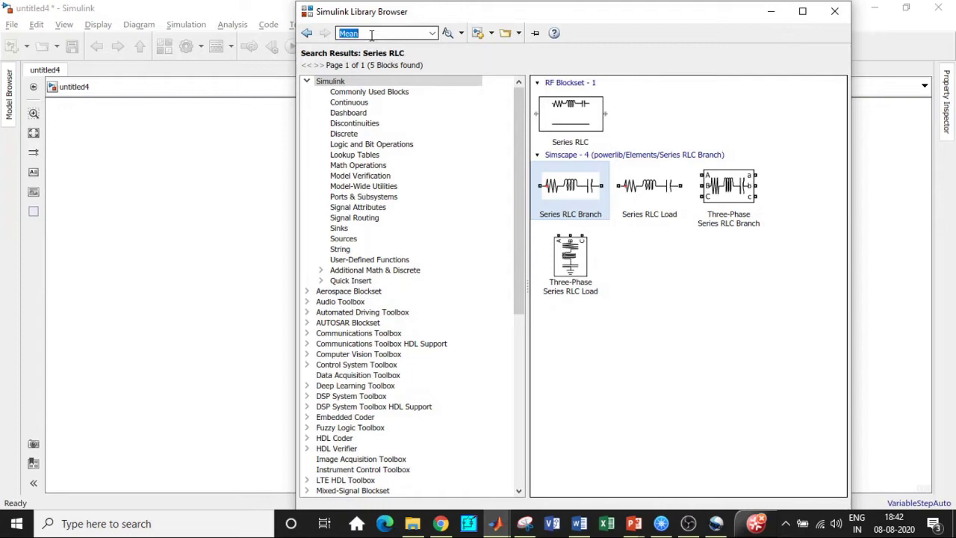
pyautogui.press('Return')
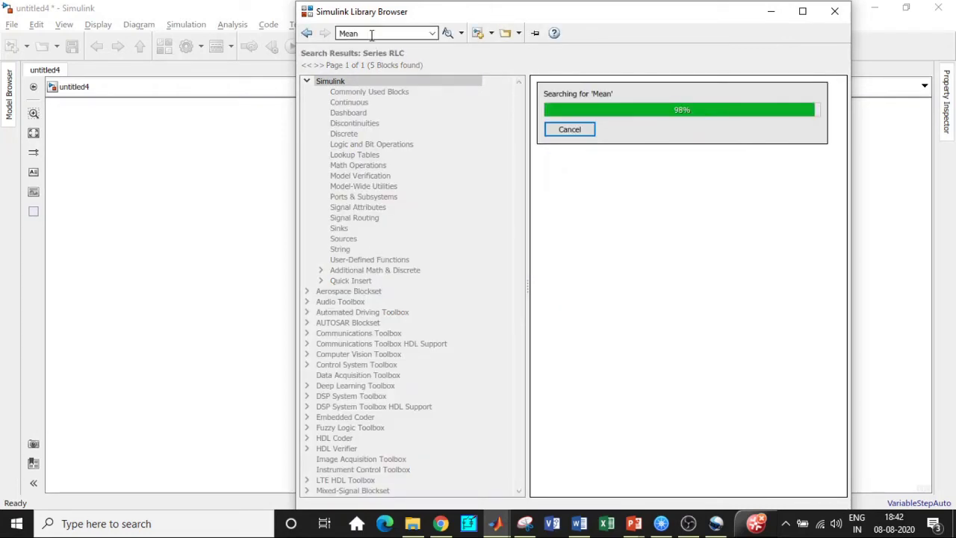
pyautogui.scroll(-1, 635, 247)
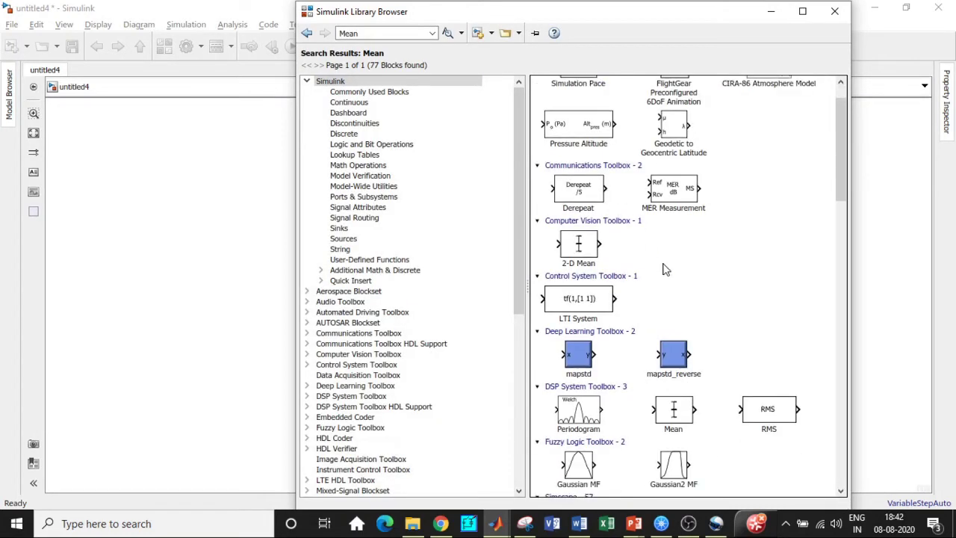
pyautogui.scroll(-1, 702, 272)
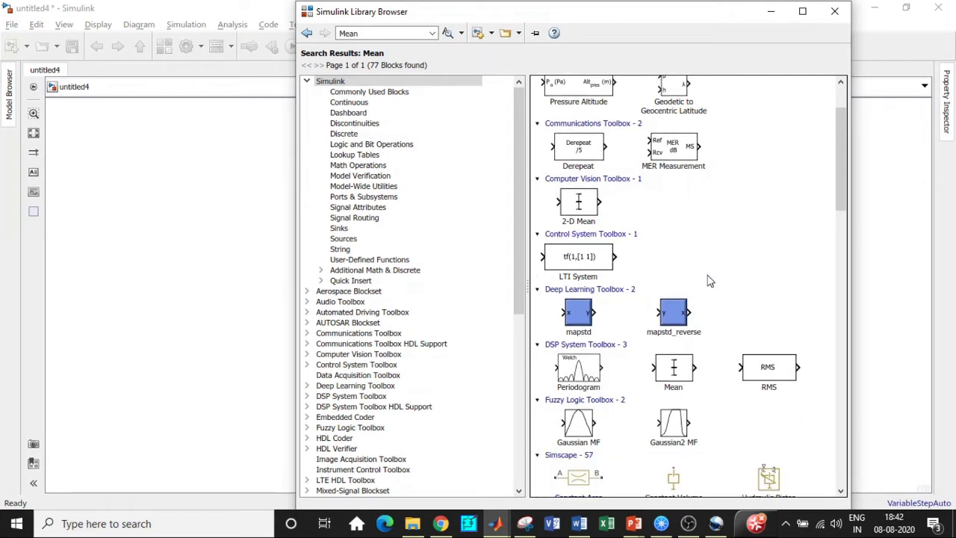
pyautogui.scroll(-3, 711, 280)
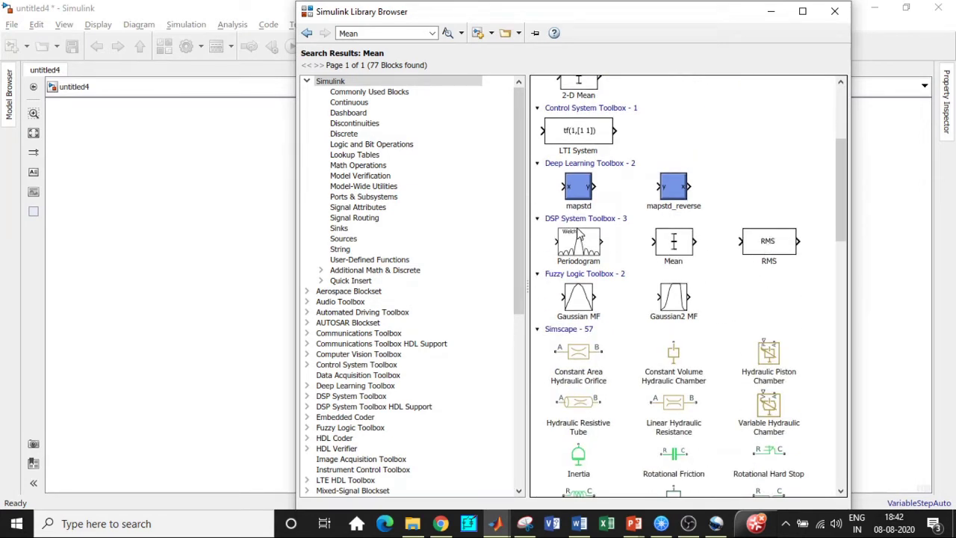
pyautogui.scroll(-5, 655, 252)
pyautogui.scroll(-5, 655, 252)
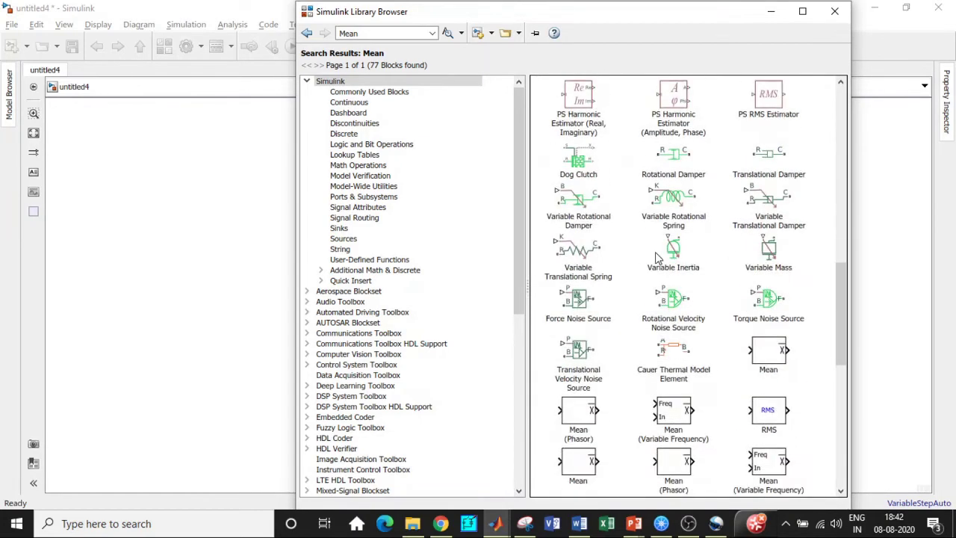
pyautogui.scroll(-2, 655, 252)
pyautogui.rightClick(772, 336)
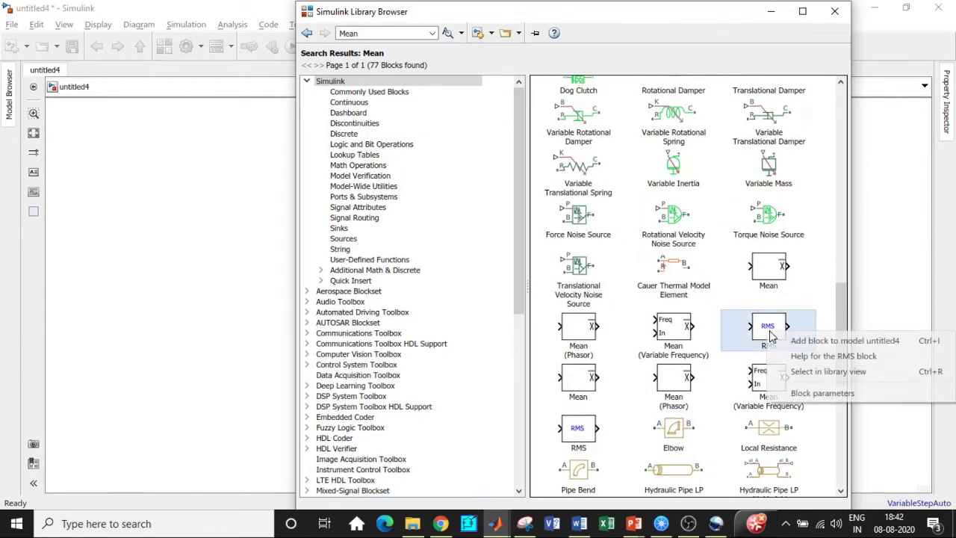
pyautogui.click(810, 341)
# Search Display and add the Display and Scope blocks to the model.
pyautogui.click(424, 32)
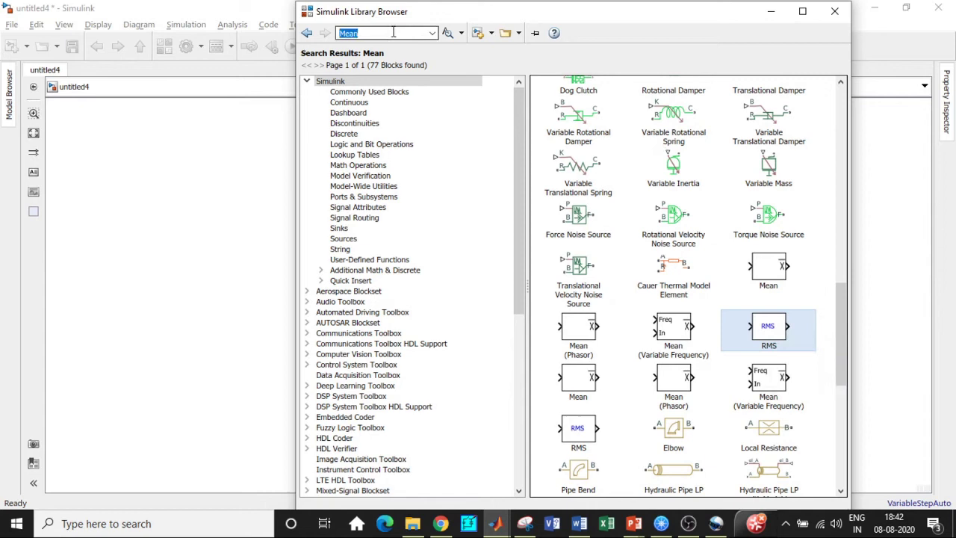
pyautogui.press('BackSpace')
pyautogui.write('Disp')
pyautogui.write('lay')
pyautogui.press('Return')
pyautogui.press('Return')
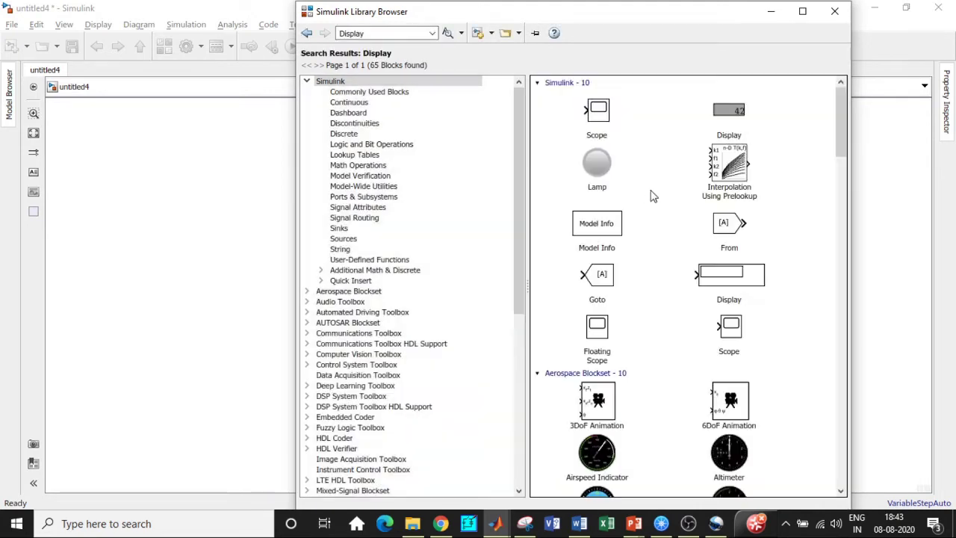
pyautogui.click(747, 282)
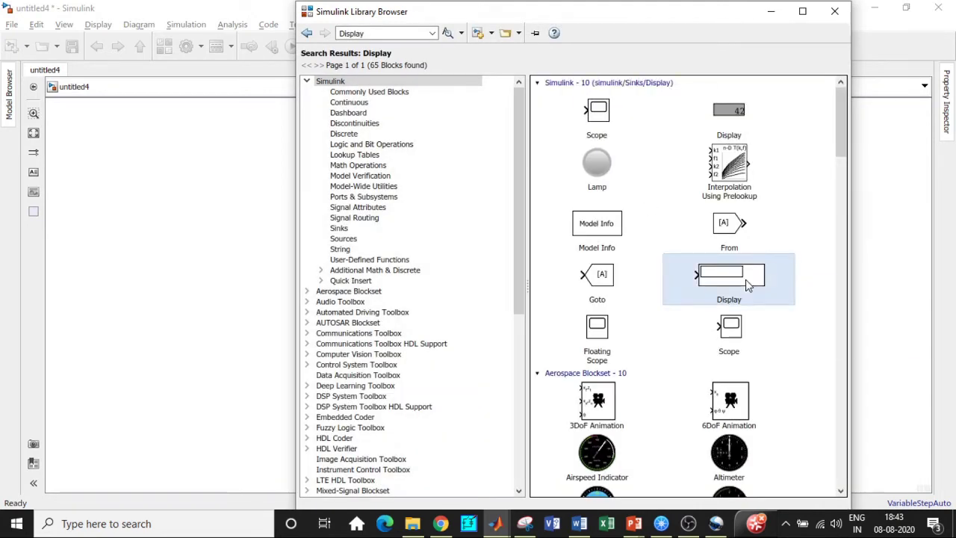
pyautogui.rightClick(588, 112)
pyautogui.click(627, 124)
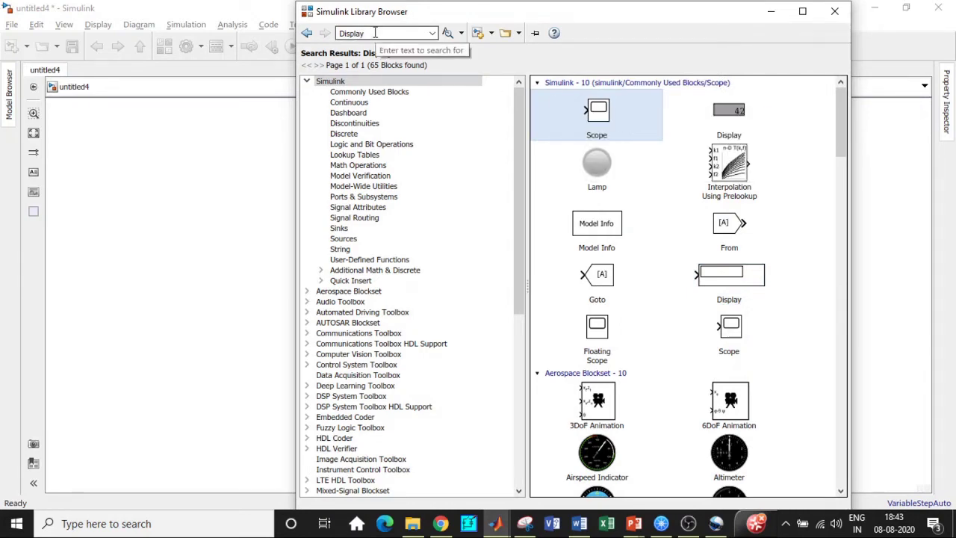
pyautogui.click(771, 11)
# Separate the stacked Scope, Display and RMS blocks from the RLC block.
pyautogui.moveTo(490, 299)
pyautogui.mouseDown()
pyautogui.moveTo(679, 269)
pyautogui.moveTo(576, 337)
pyautogui.moveTo(658, 356)
pyautogui.mouseUp()
pyautogui.click(487, 295)
pyautogui.moveTo(487, 295); pyautogui.dragTo(602, 226)
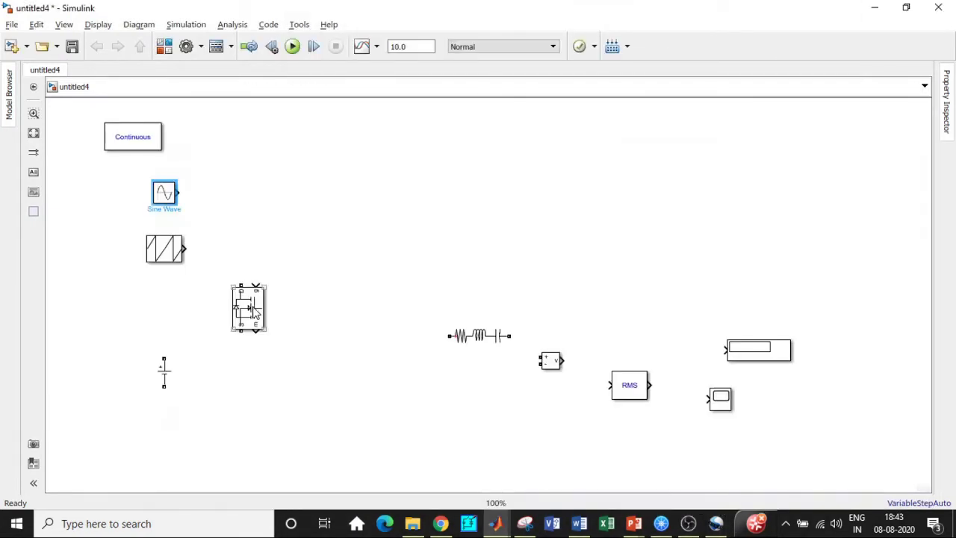
# Turn off the Mosfet's Show measurement port option.
pyautogui.doubleClick(254, 312)
pyautogui.scroll(-3, 444, 264)
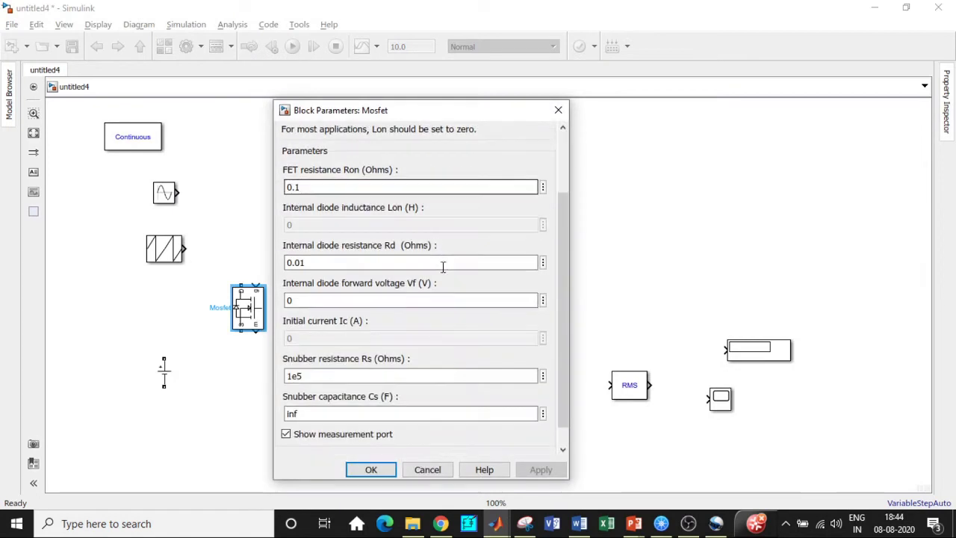
pyautogui.click(286, 434)
pyautogui.click(366, 469)
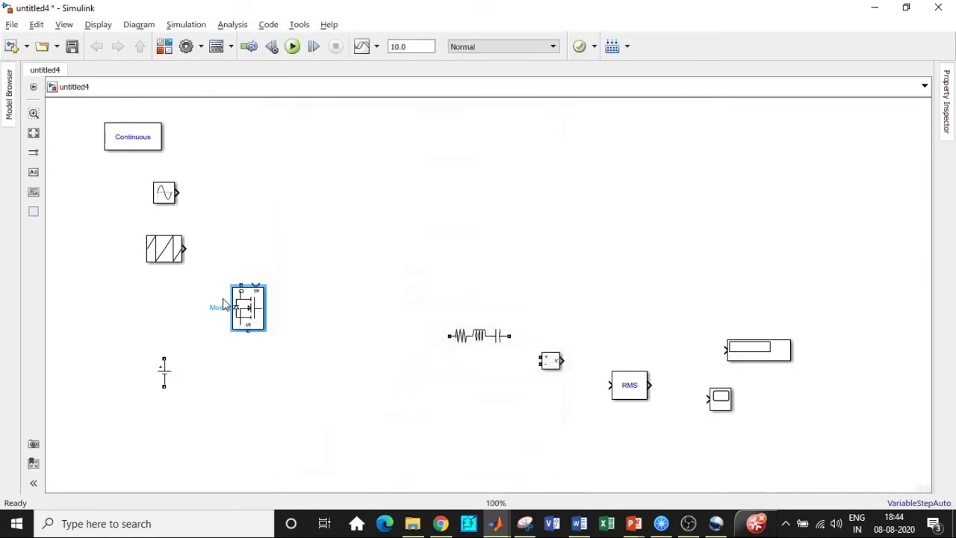
# Copy the Mosfet into four MOSFETs arranged in two columns of two.
pyautogui.moveTo(245, 312); pyautogui.dragTo(252, 413)
pyautogui.moveTo(285, 444); pyautogui.dragTo(225, 283)
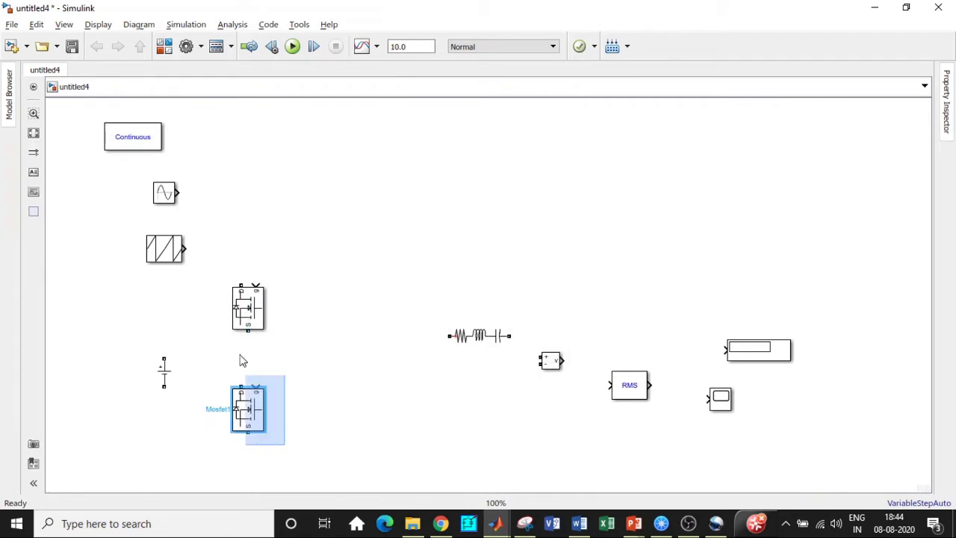
pyautogui.moveTo(267, 328); pyautogui.dragTo(336, 319)
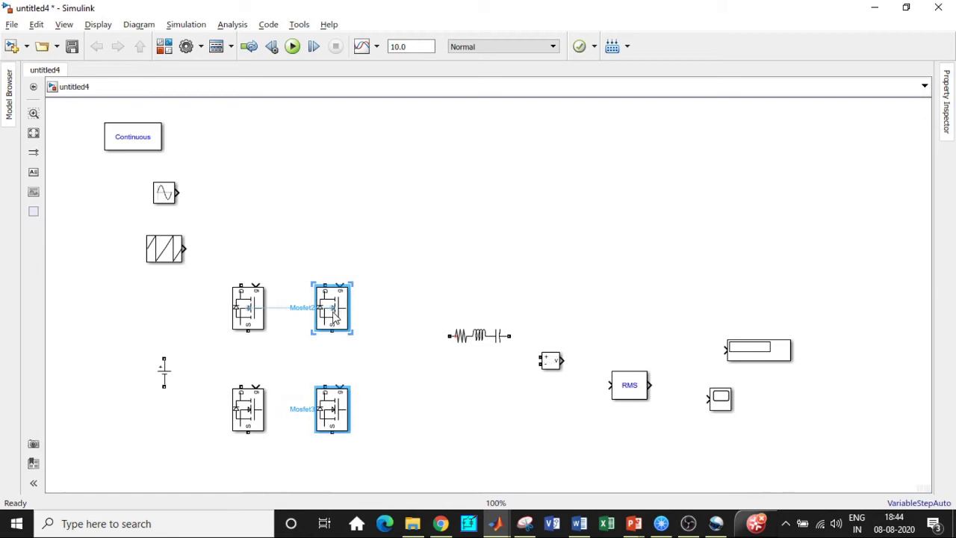
pyautogui.click(383, 370)
# Wire the four MOSFETs into two bridge legs and connect the DC source to the rails.
pyautogui.moveTo(241, 286); pyautogui.dragTo(326, 286)
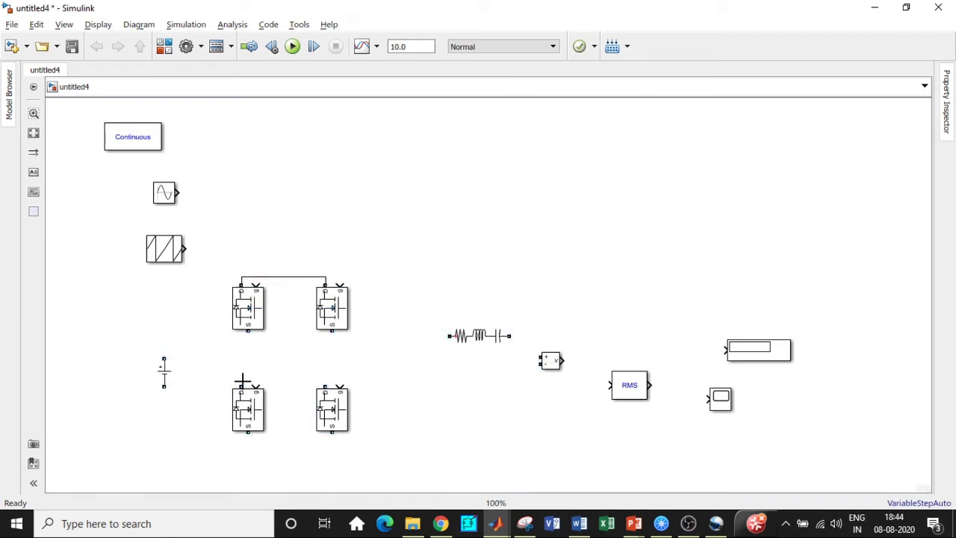
pyautogui.moveTo(240, 387); pyautogui.dragTo(248, 330)
pyautogui.moveTo(326, 387); pyautogui.dragTo(332, 330)
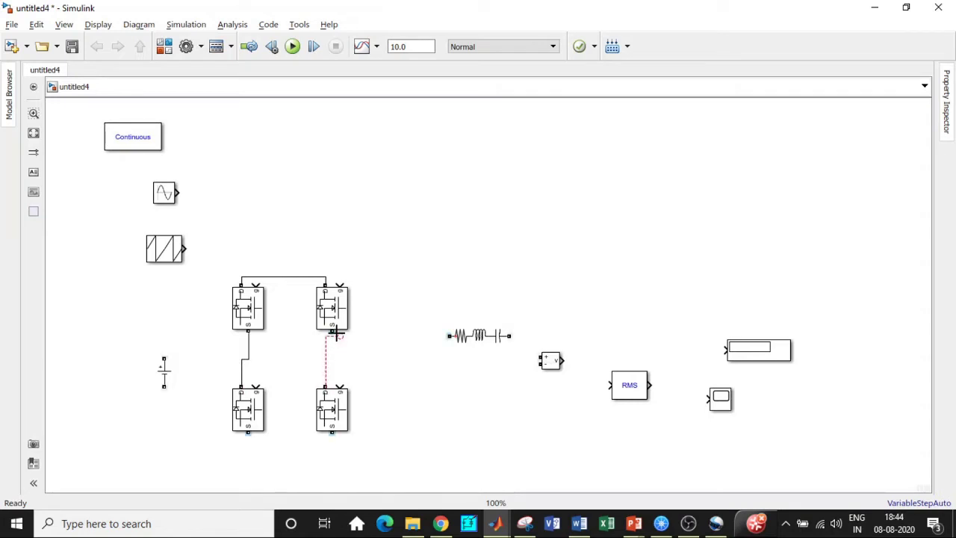
pyautogui.moveTo(332, 432); pyautogui.dragTo(248, 433)
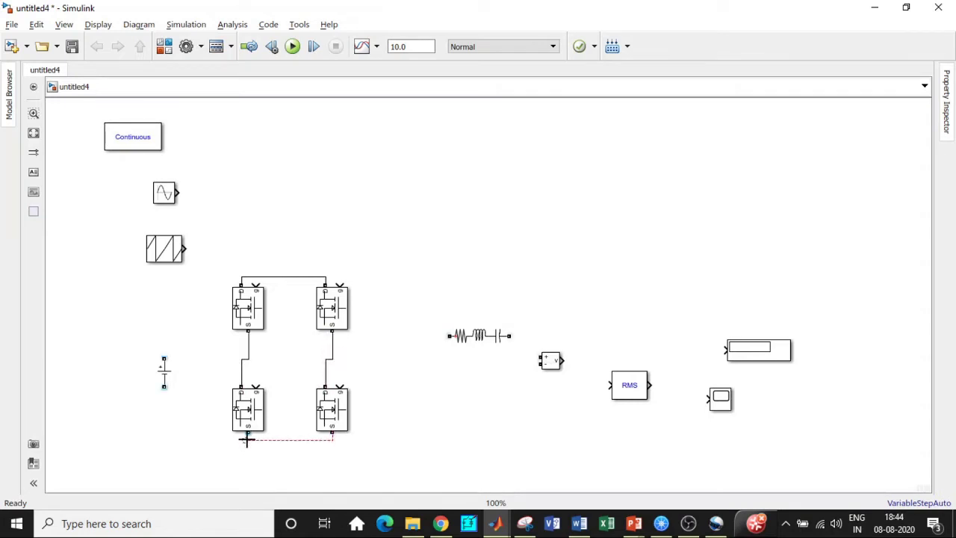
pyautogui.moveTo(165, 372)
pyautogui.mouseDown()
pyautogui.moveTo(163, 350)
pyautogui.moveTo(240, 276)
pyautogui.mouseUp()
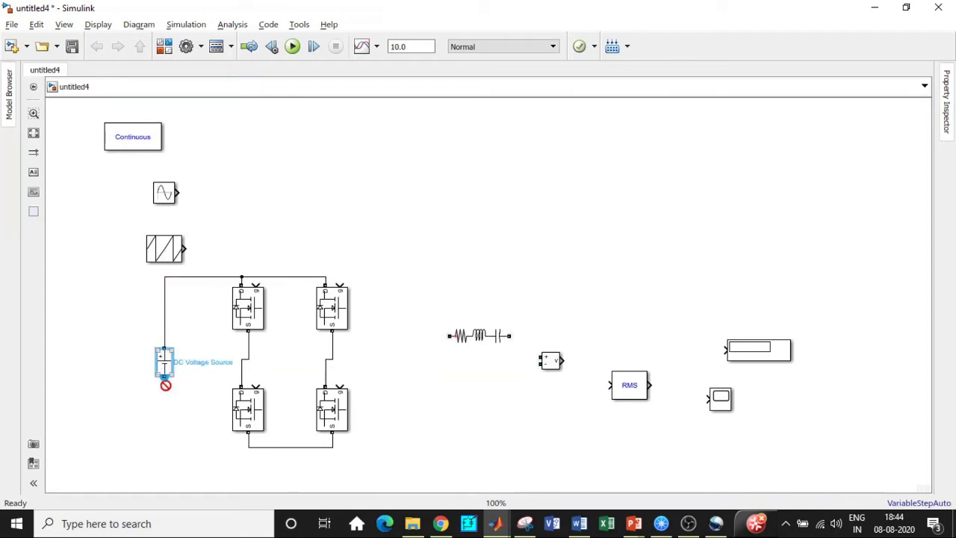
pyautogui.moveTo(164, 375)
pyautogui.mouseDown()
pyautogui.moveTo(218, 440)
pyautogui.moveTo(248, 446)
pyautogui.mouseUp()
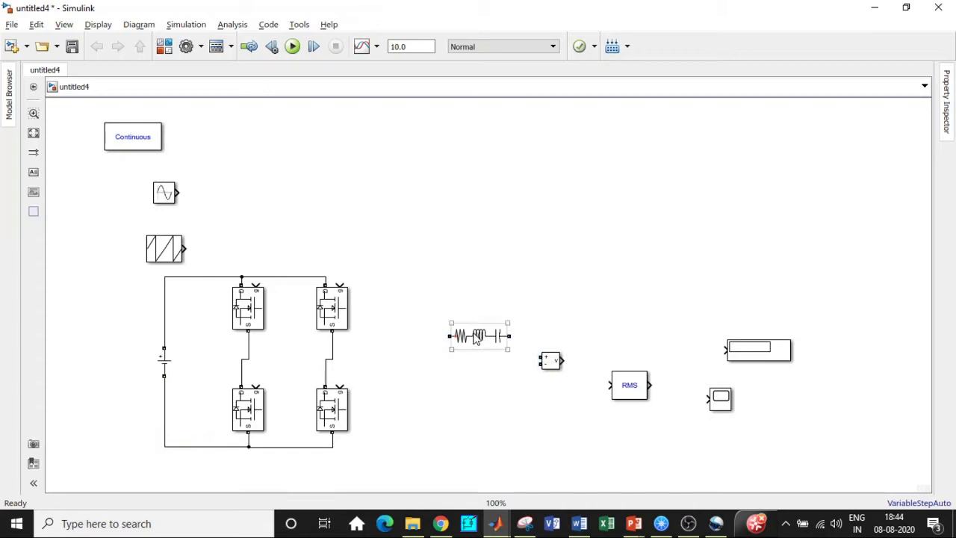
# Place the Series RLC Branch across the leg midpoints as a pure R load.
pyautogui.moveTo(478, 336); pyautogui.dragTo(248, 357)
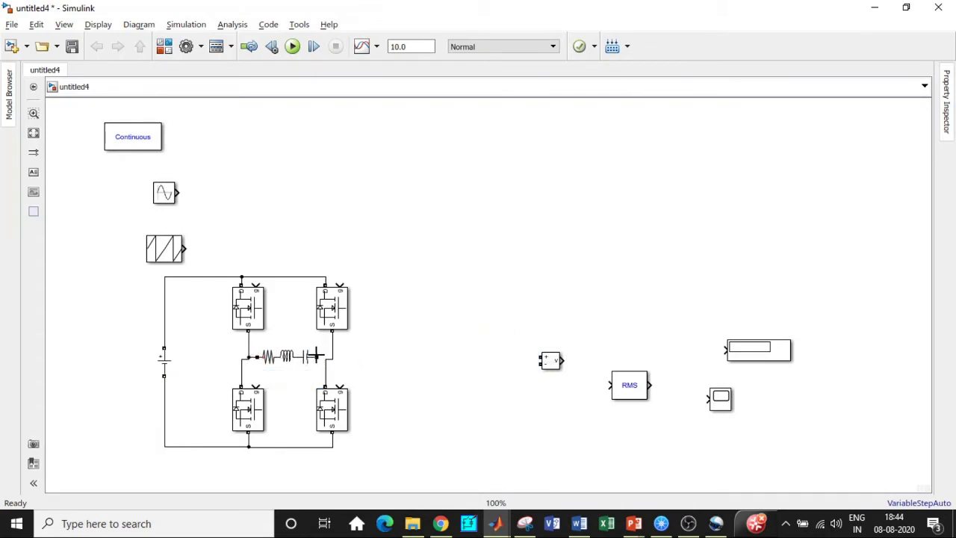
pyautogui.moveTo(318, 357); pyautogui.dragTo(336, 360)
pyautogui.doubleClick(287, 356)
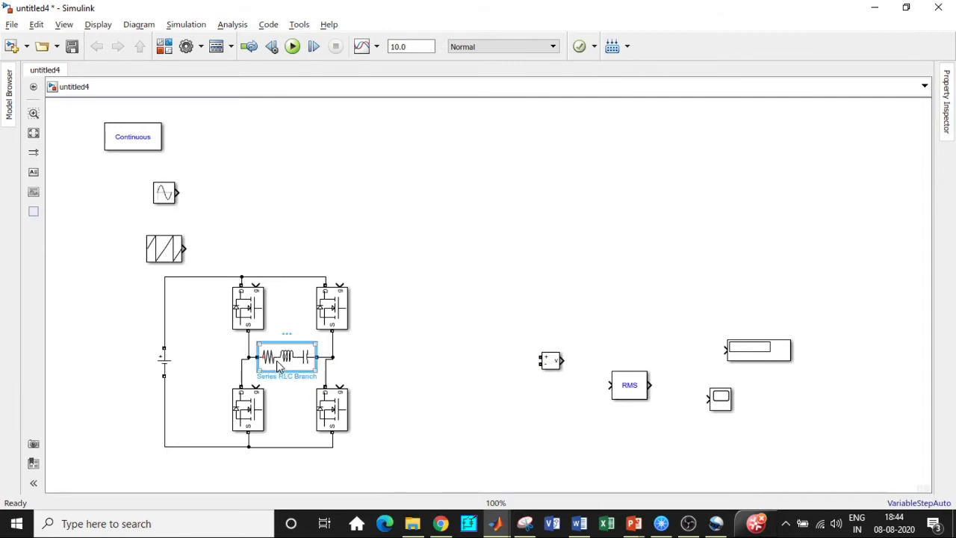
pyautogui.click(453, 262)
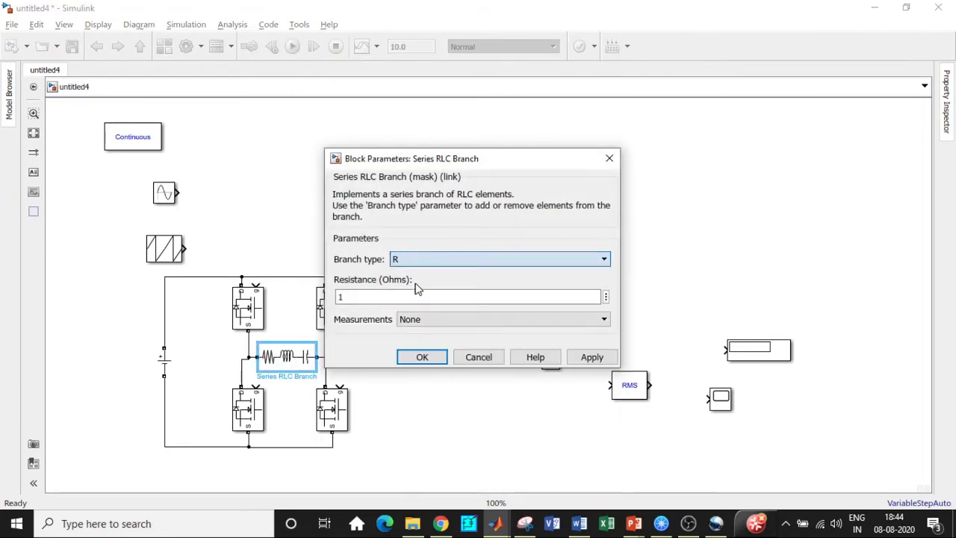
pyautogui.click(421, 357)
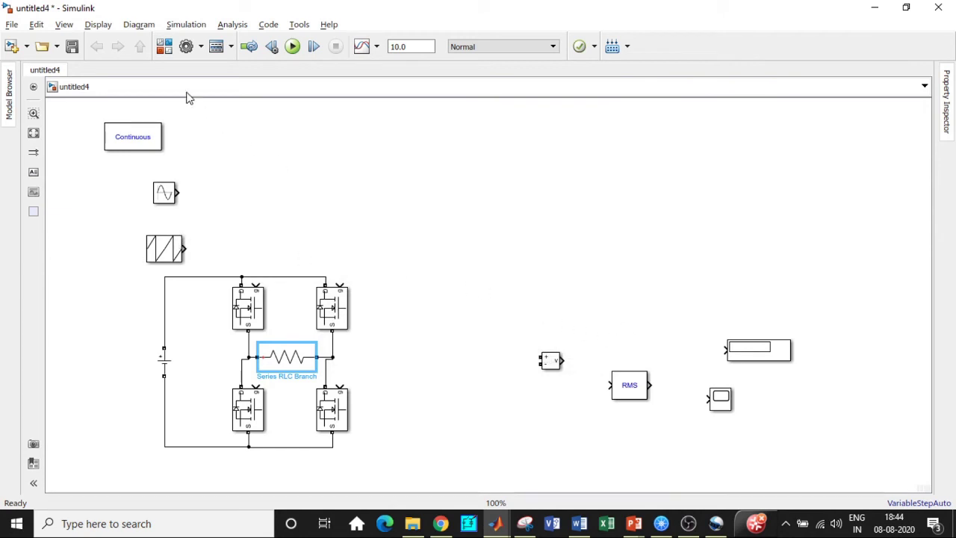
# Add a GreaterThanOrEqual block and arrange it beside the sine and sawtooth sources.
pyautogui.click(164, 46)
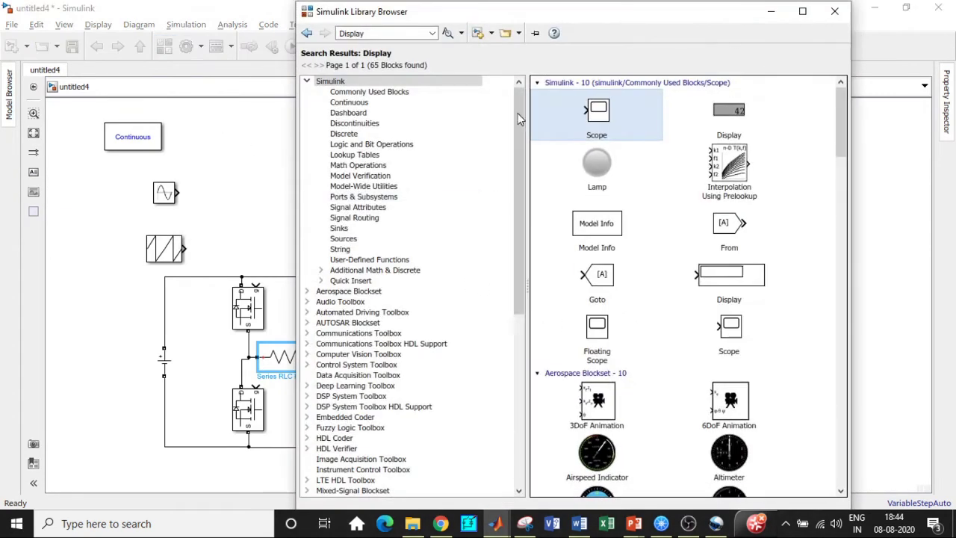
pyautogui.doubleClick(364, 34)
pyautogui.write('gr')
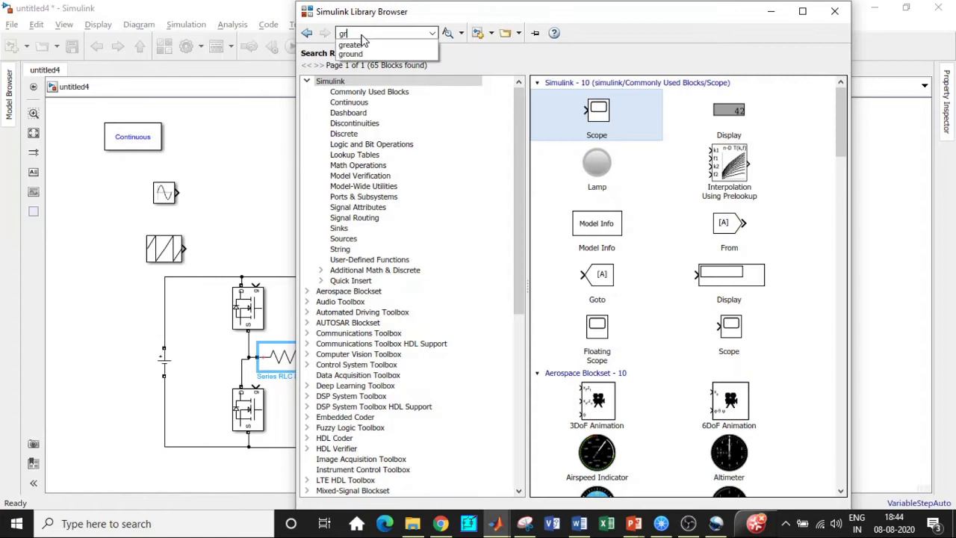
pyautogui.write('eater')
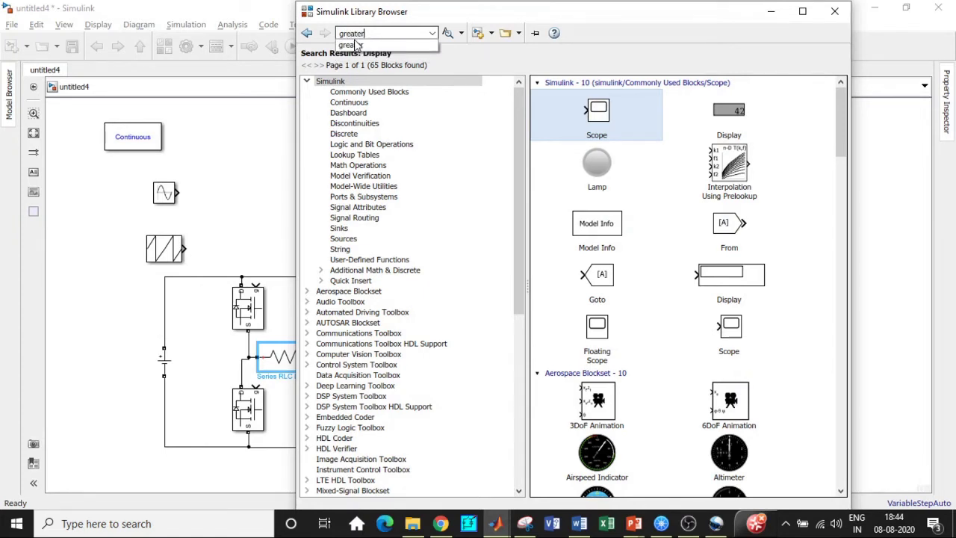
pyautogui.doubleClick(373, 32)
pyautogui.press('Return')
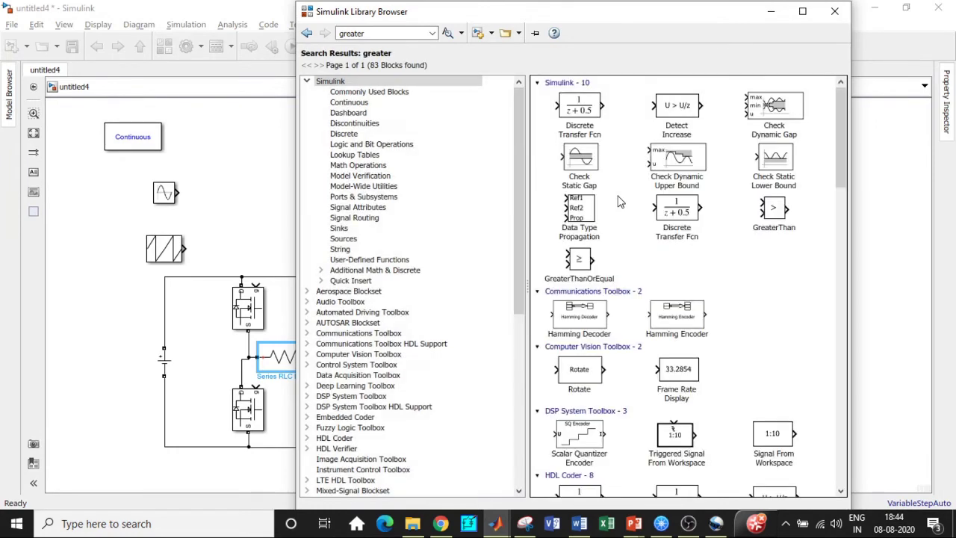
pyautogui.click(581, 261)
pyautogui.rightClick(590, 257)
pyautogui.click(620, 269)
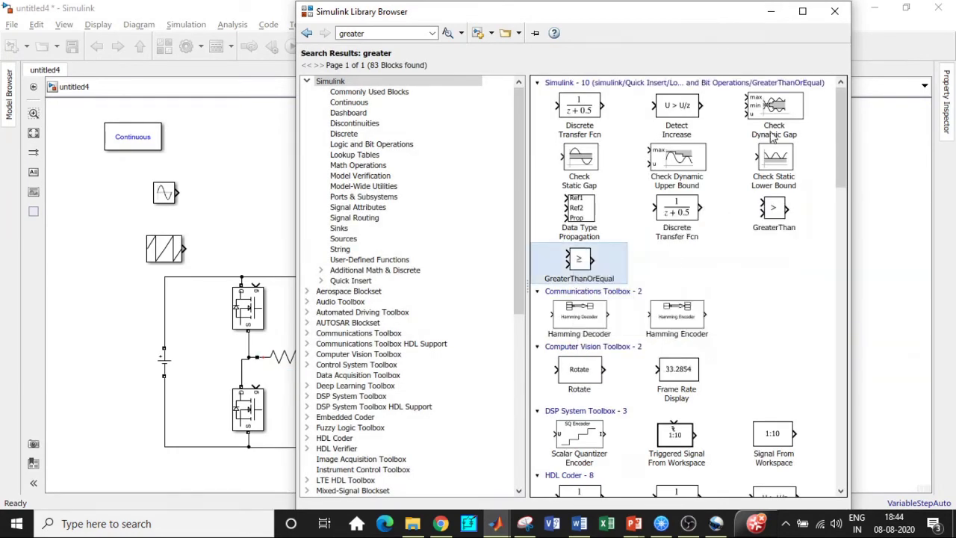
pyautogui.click(773, 13)
pyautogui.moveTo(487, 297)
pyautogui.mouseDown()
pyautogui.moveTo(244, 208)
pyautogui.moveTo(254, 223)
pyautogui.mouseUp()
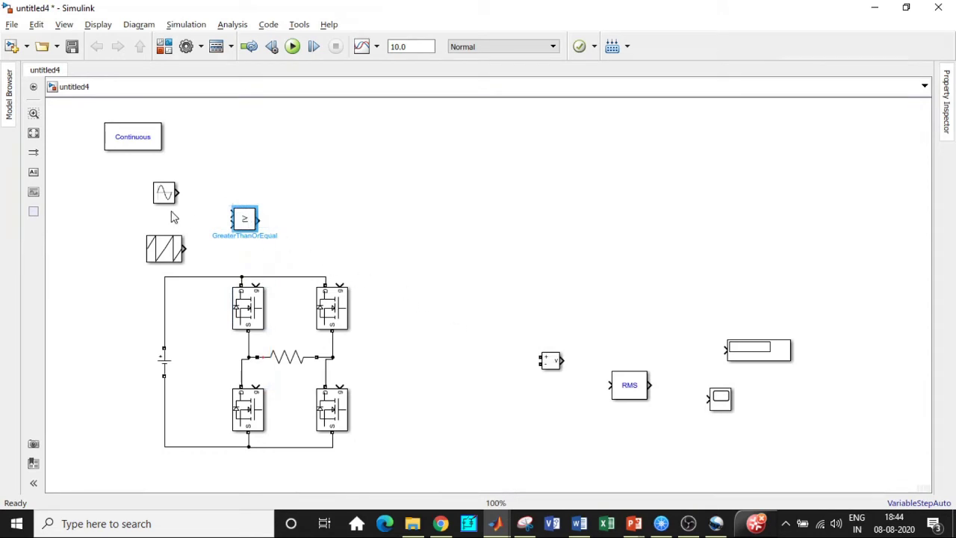
pyautogui.moveTo(163, 194); pyautogui.dragTo(120, 190)
pyautogui.moveTo(157, 258); pyautogui.dragTo(114, 250)
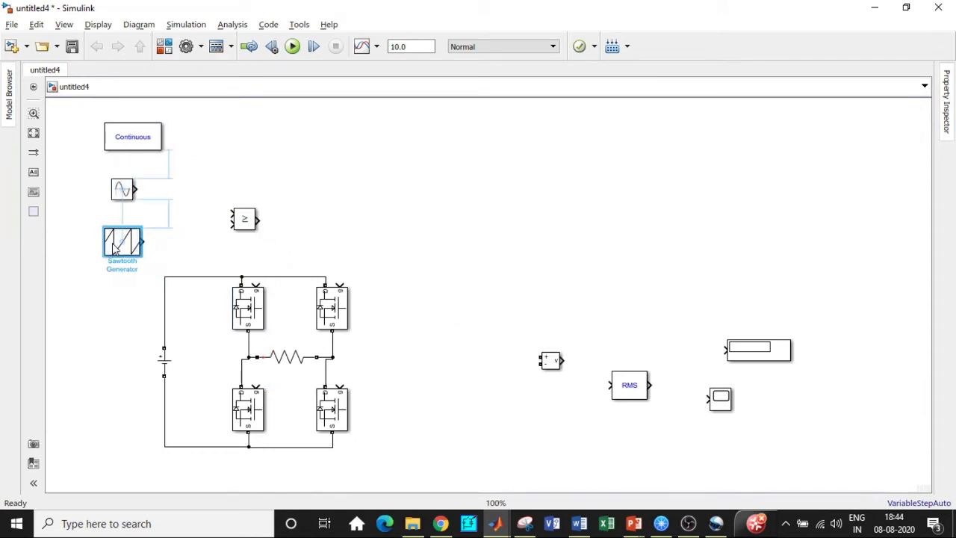
pyautogui.moveTo(245, 219); pyautogui.dragTo(196, 216)
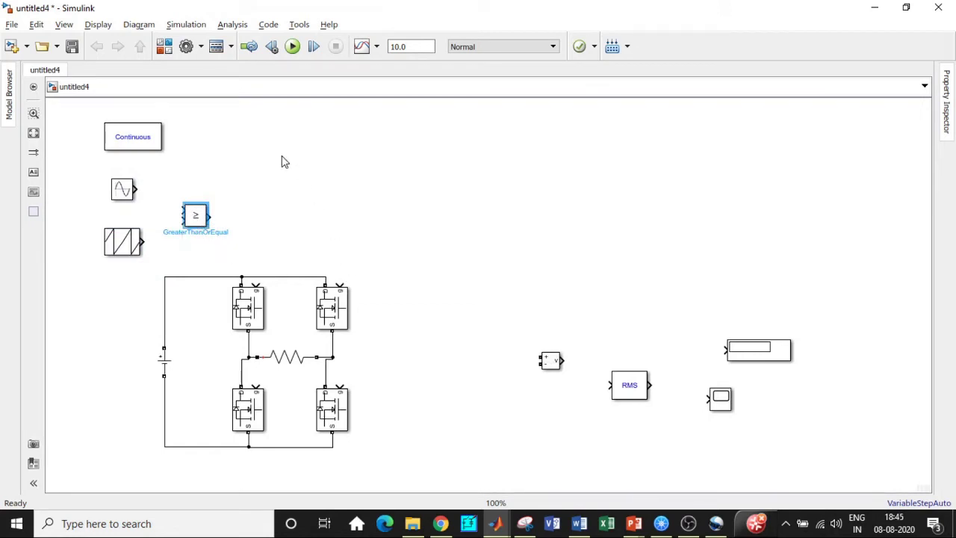
# Add a Logical Operator block and place it above the circuit.
pyautogui.click(164, 46)
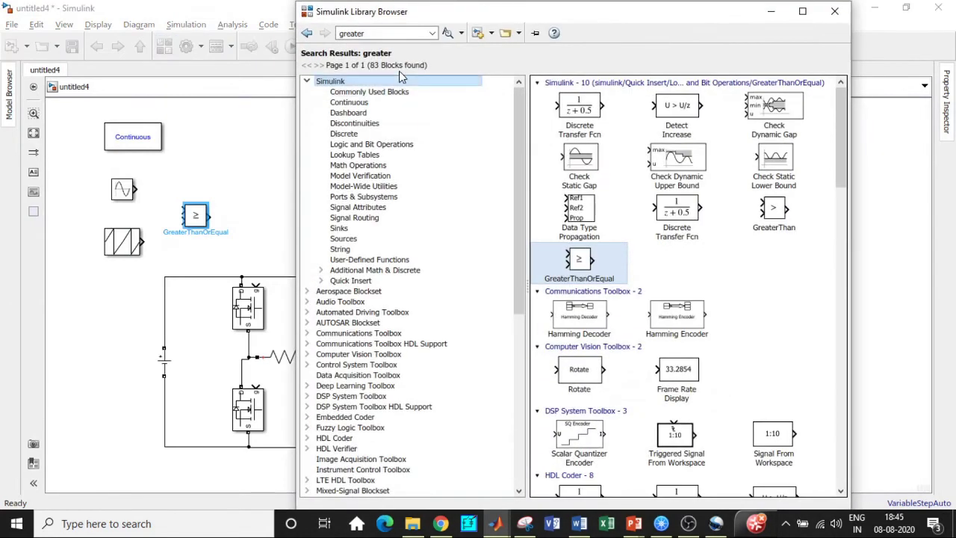
pyautogui.doubleClick(381, 34)
pyautogui.write('logical')
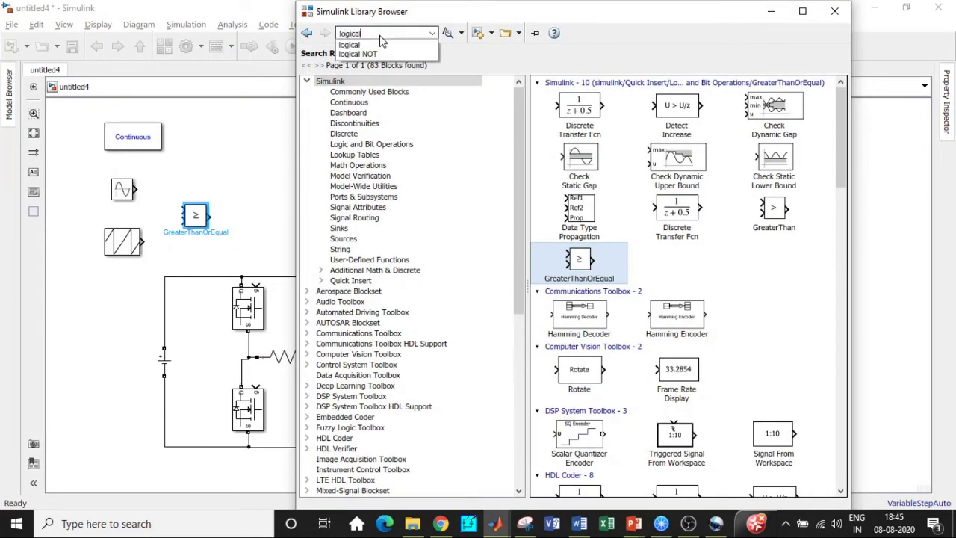
pyautogui.press('Return')
pyautogui.press('Return')
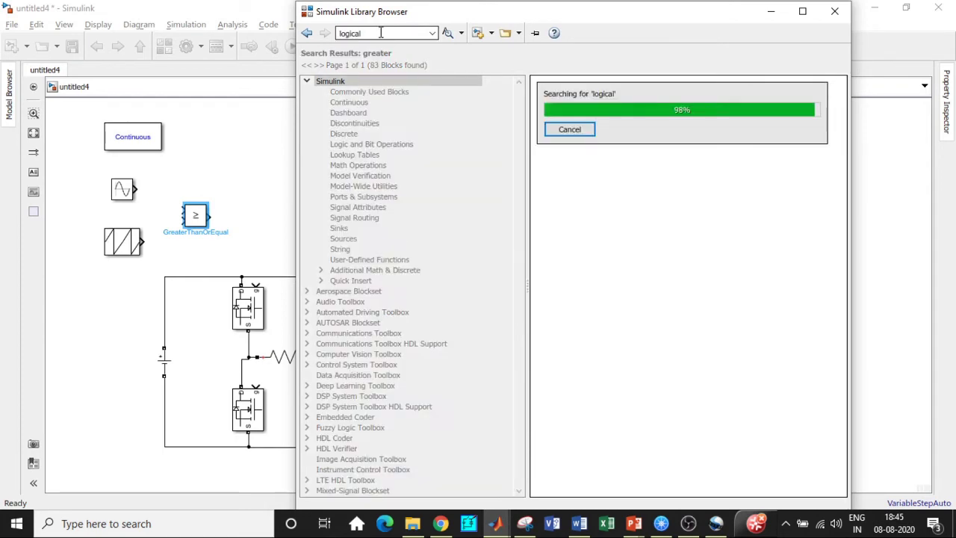
pyautogui.click(588, 141)
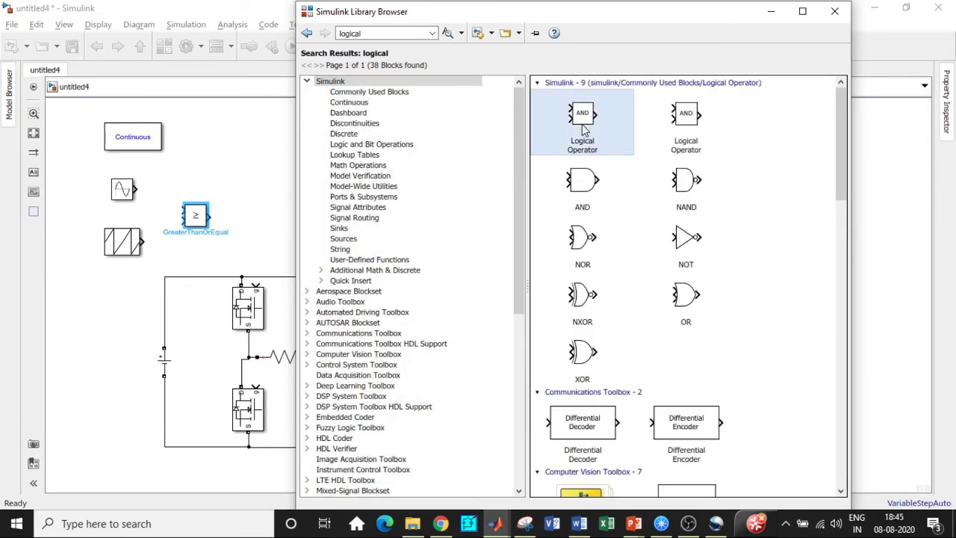
pyautogui.rightClick(582, 124)
pyautogui.click(609, 133)
pyautogui.click(771, 11)
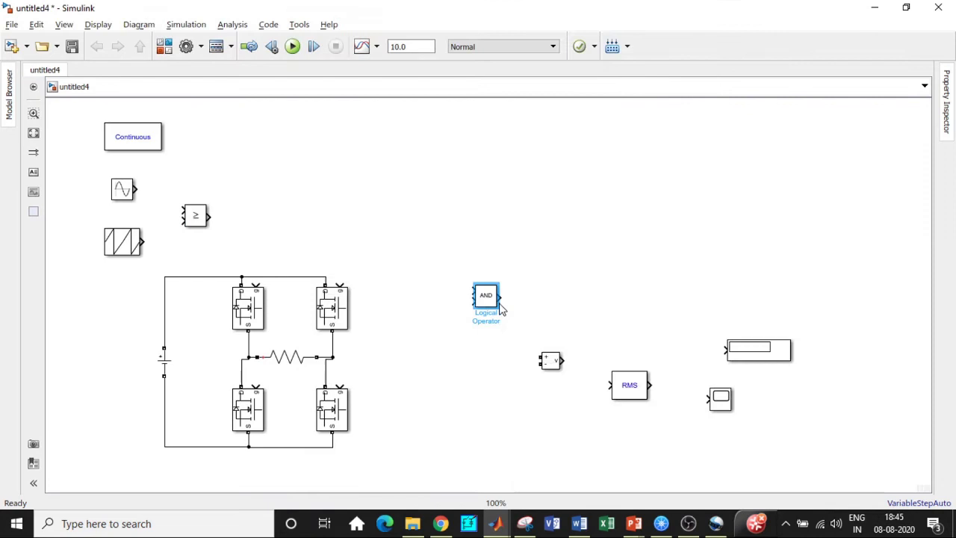
pyautogui.moveTo(485, 296); pyautogui.dragTo(307, 156)
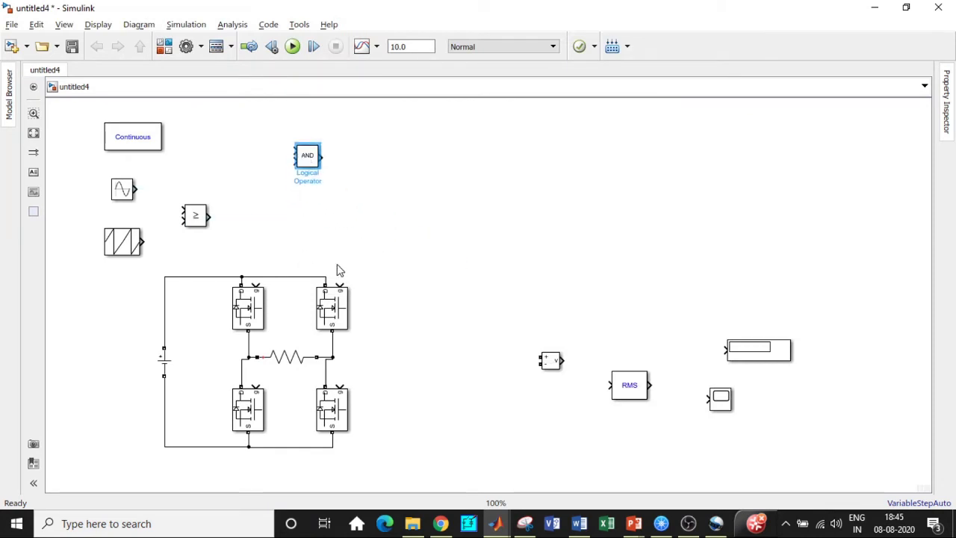
# Change the Sine Wave frequency to 314 rad/s, then view the Sawtooth Generator parameters (1e3 Hz, 180°).
pyautogui.doubleClick(124, 191)
pyautogui.scroll(-3, 251, 211)
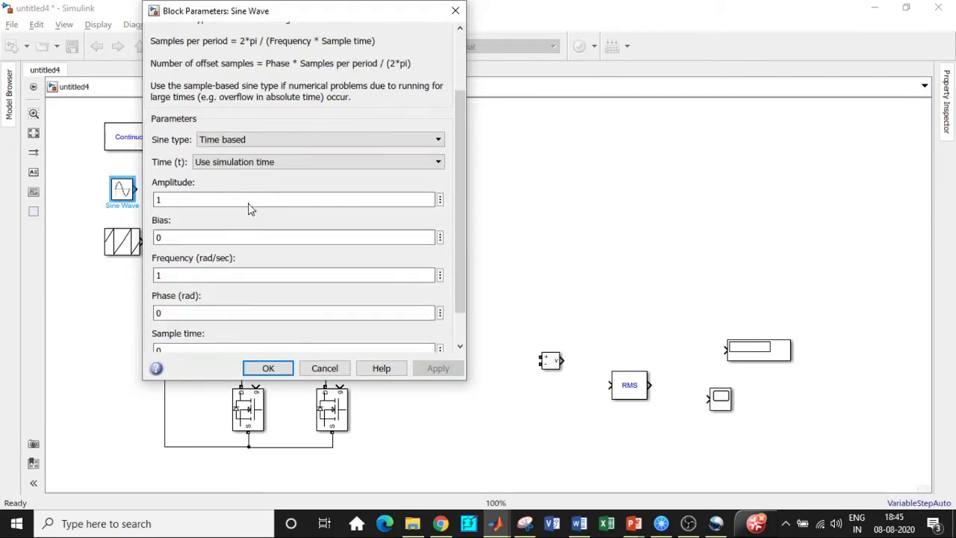
pyautogui.doubleClick(185, 274)
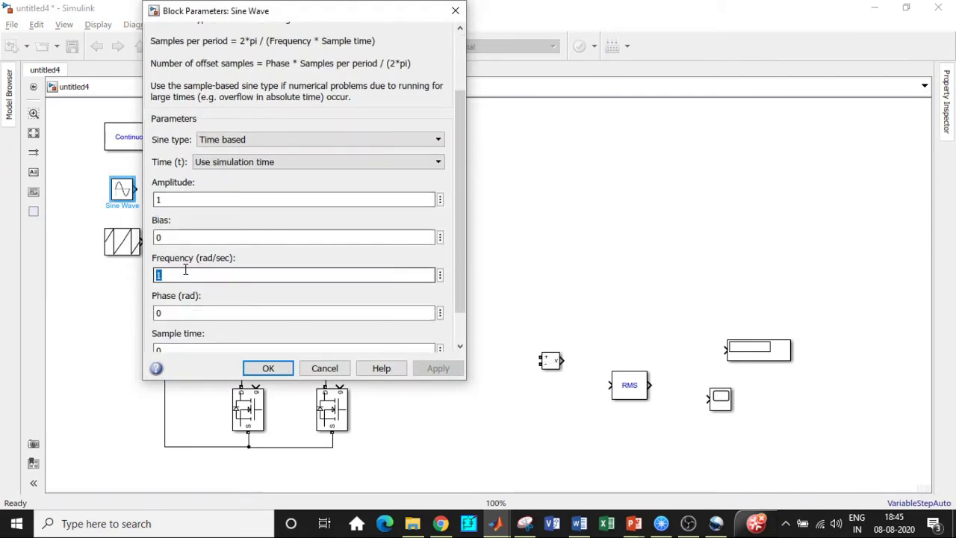
pyautogui.write('314')
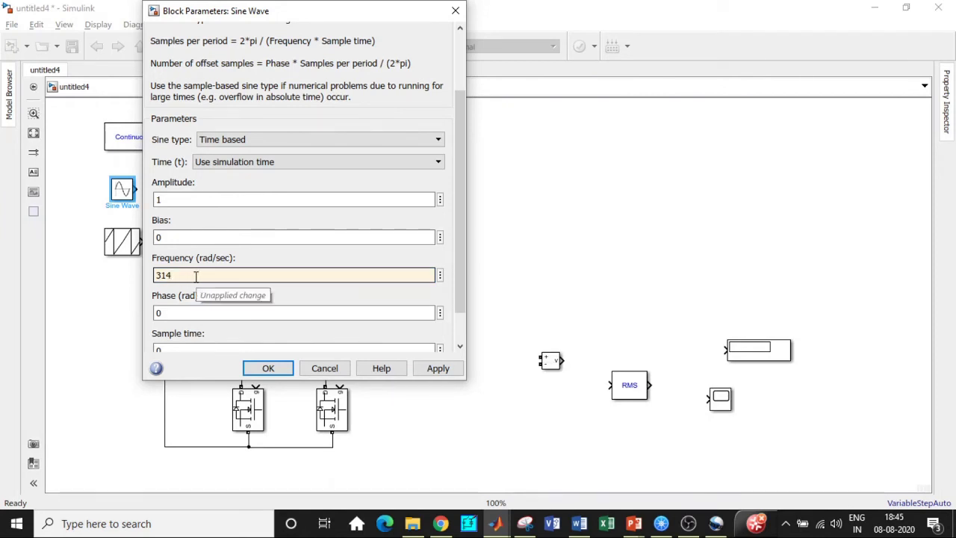
pyautogui.scroll(-1, 224, 280)
pyautogui.click(267, 368)
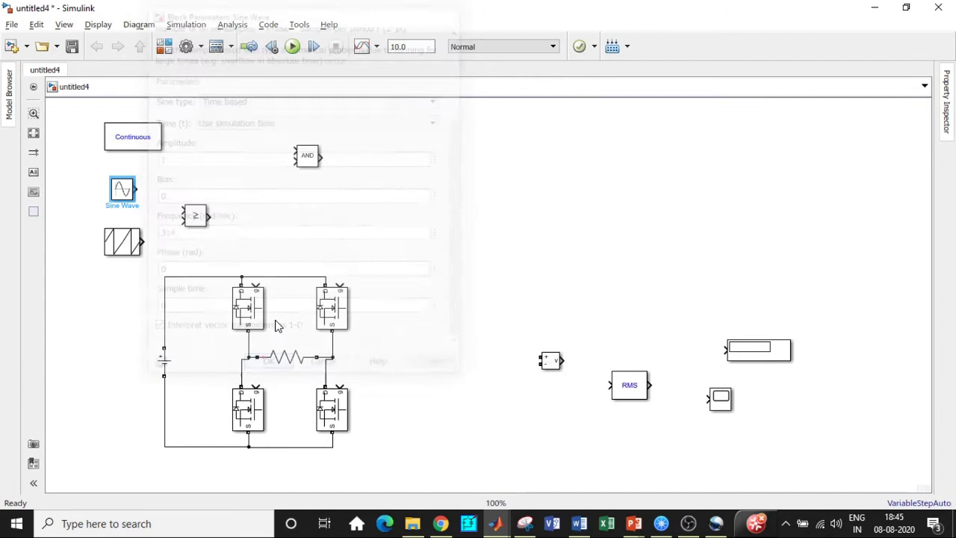
pyautogui.doubleClick(131, 244)
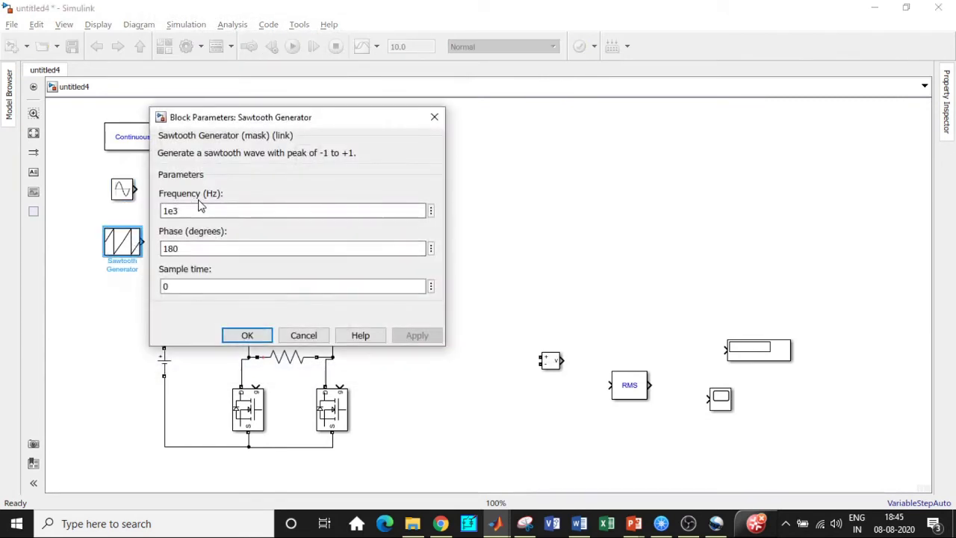
# Wire the sine and sawtooth signals into the ≥ comparator's upper and lower inputs.
pyautogui.click(434, 117)
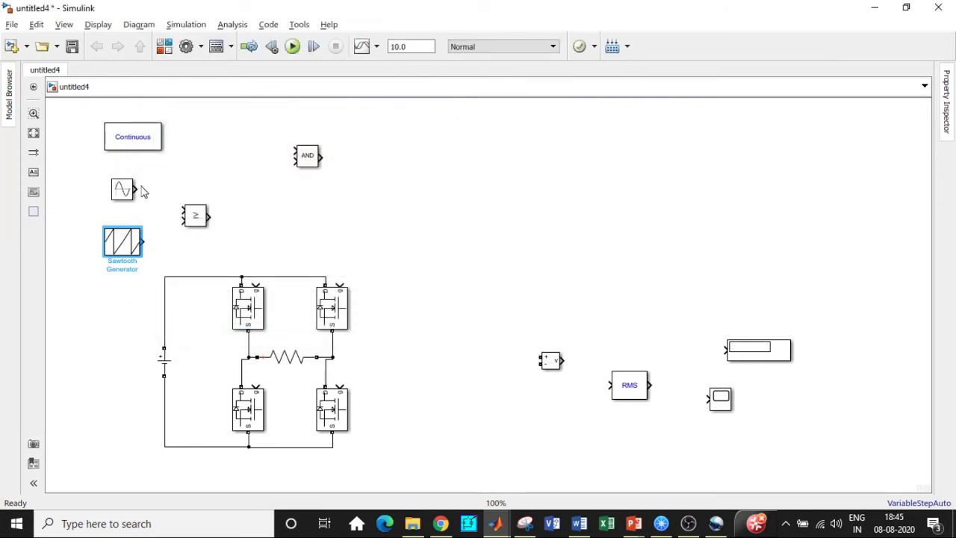
pyautogui.moveTo(183, 212); pyautogui.dragTo(136, 189)
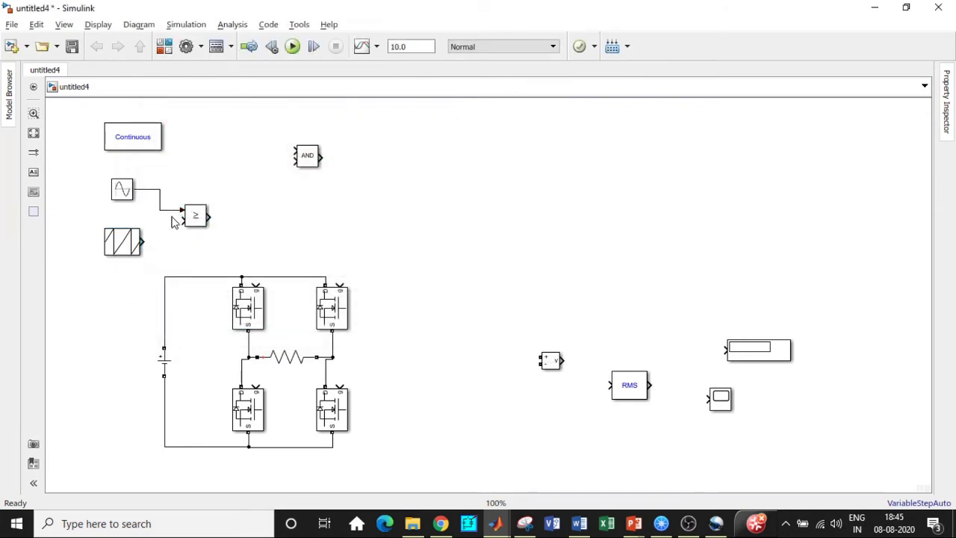
pyautogui.moveTo(180, 219); pyautogui.dragTo(143, 240)
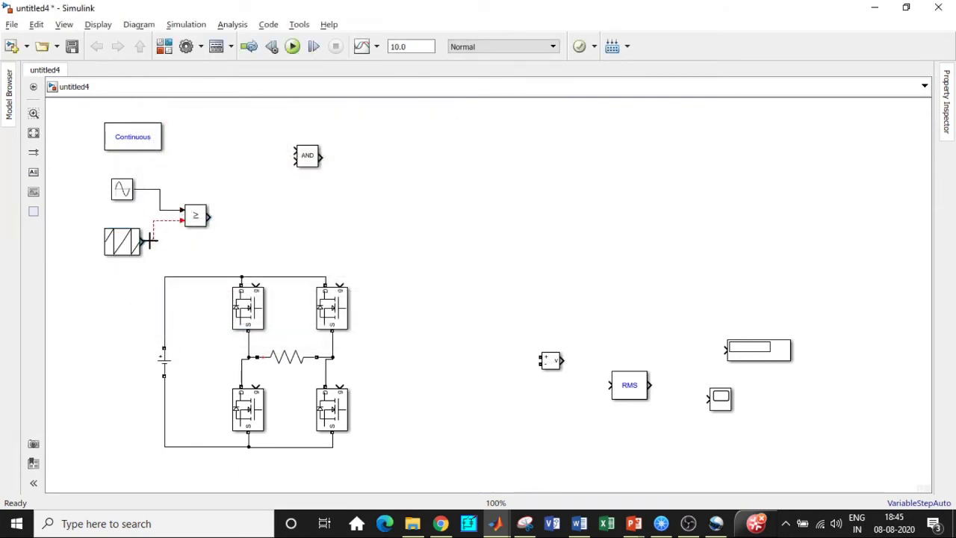
pyautogui.click(195, 217)
pyautogui.doubleClick(195, 218)
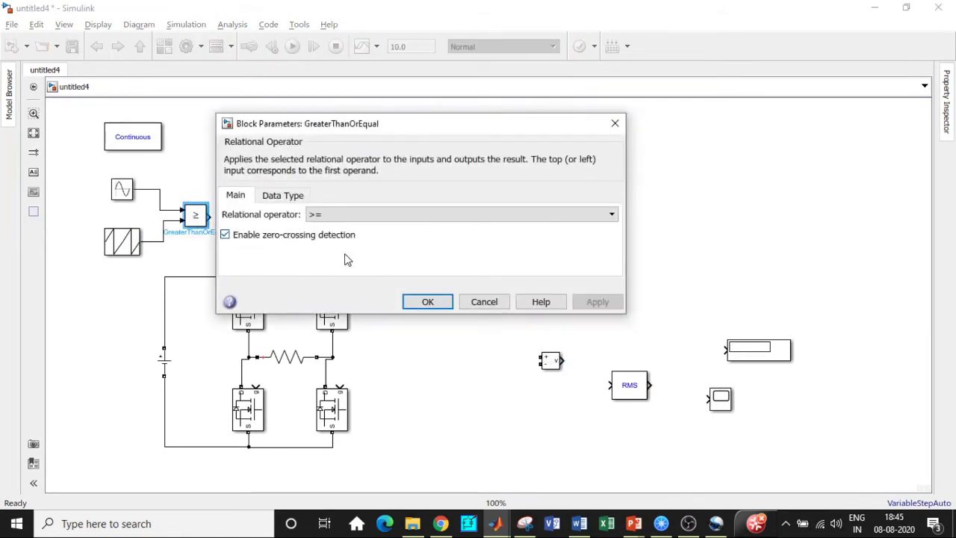
pyautogui.click(612, 123)
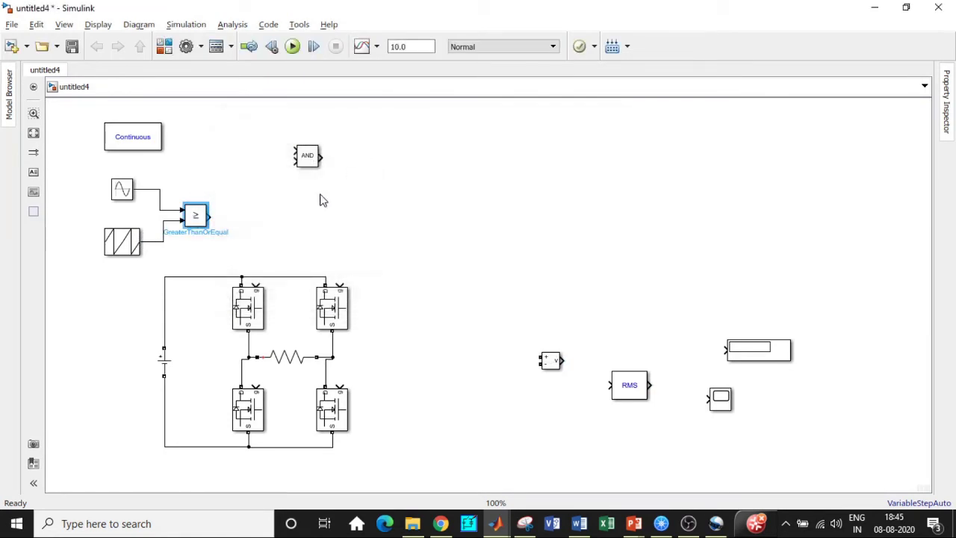
# Align the Logical Operator with the comparator output and set its operator to NOT.
pyautogui.moveTo(314, 163); pyautogui.dragTo(319, 209)
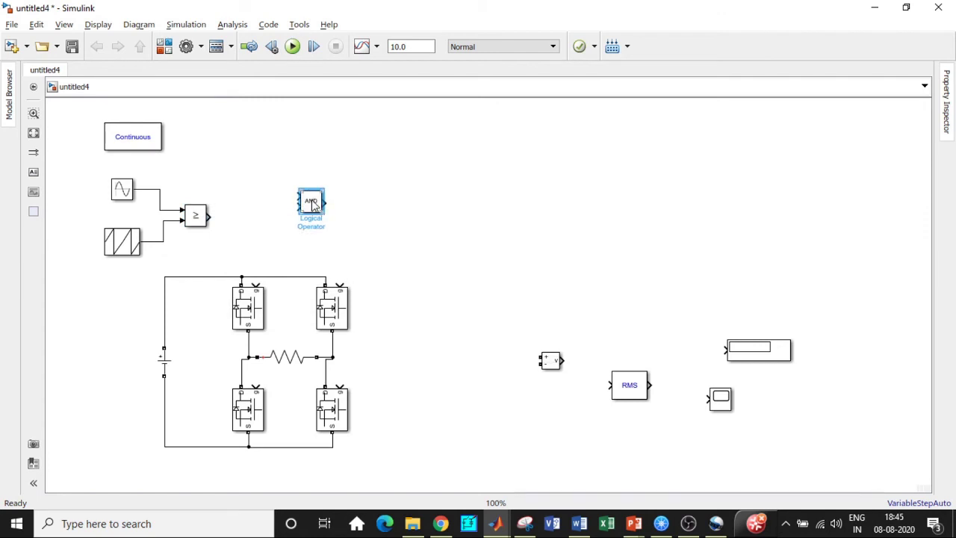
pyautogui.doubleClick(312, 200)
pyautogui.click(465, 192)
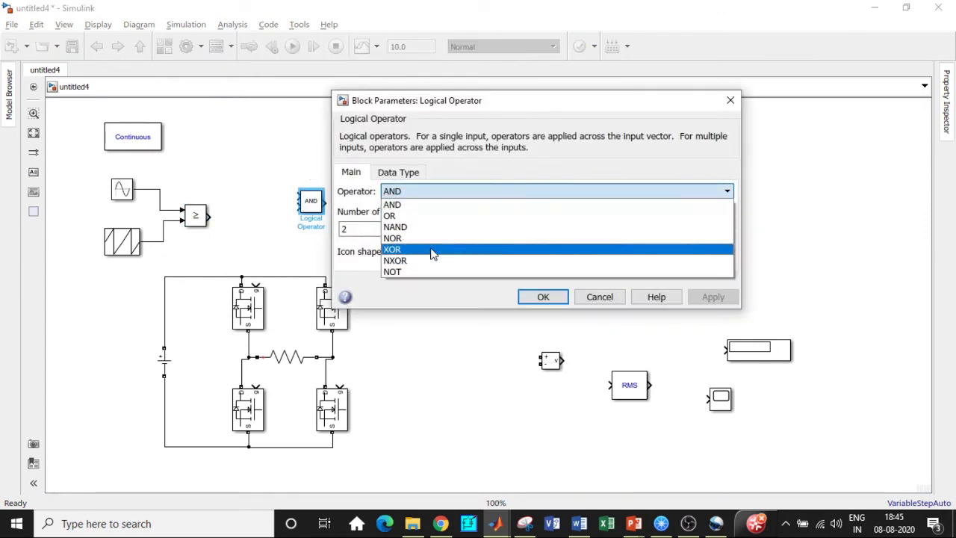
pyautogui.click(422, 272)
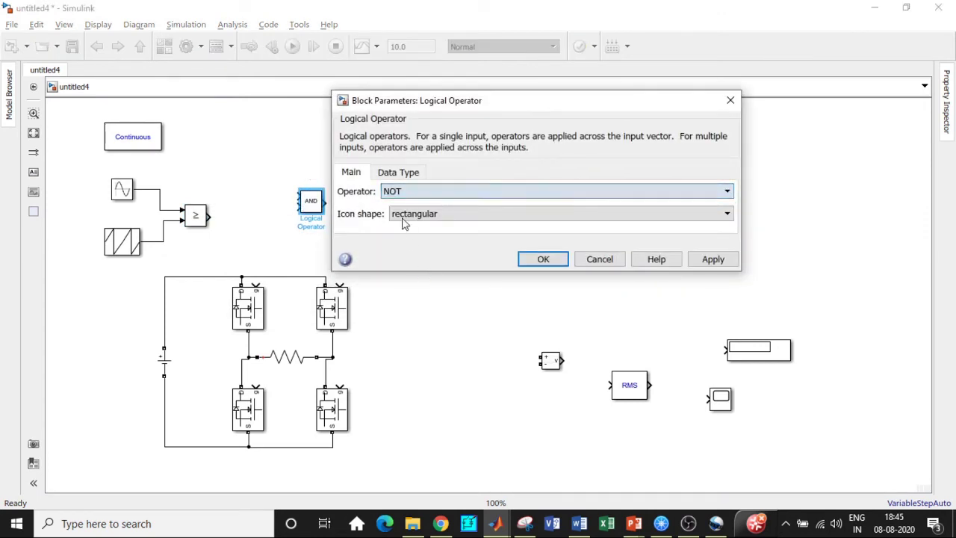
pyautogui.click(543, 258)
# Wire the comparison output to the NOT block and two MOSFET gates, and NOT output to the other two.
pyautogui.moveTo(293, 203); pyautogui.dragTo(218, 215)
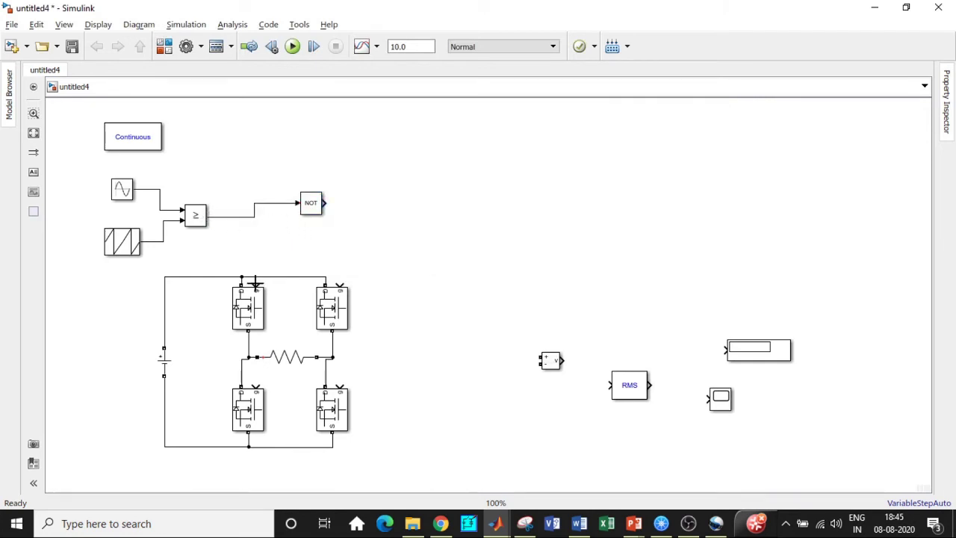
pyautogui.moveTo(255, 285); pyautogui.dragTo(225, 217)
pyautogui.moveTo(340, 388)
pyautogui.mouseDown()
pyautogui.moveTo(325, 202)
pyautogui.moveTo(340, 285)
pyautogui.mouseUp()
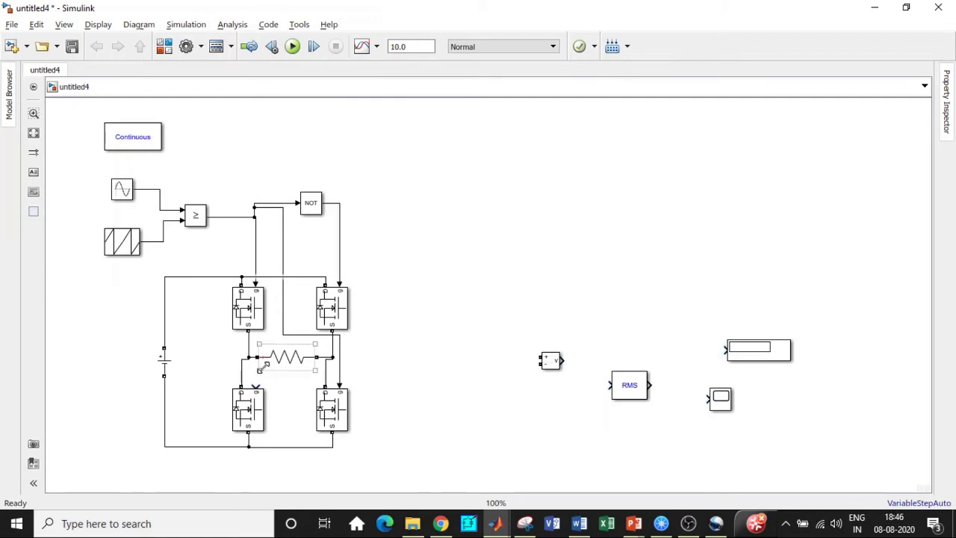
pyautogui.moveTo(258, 384); pyautogui.dragTo(340, 234)
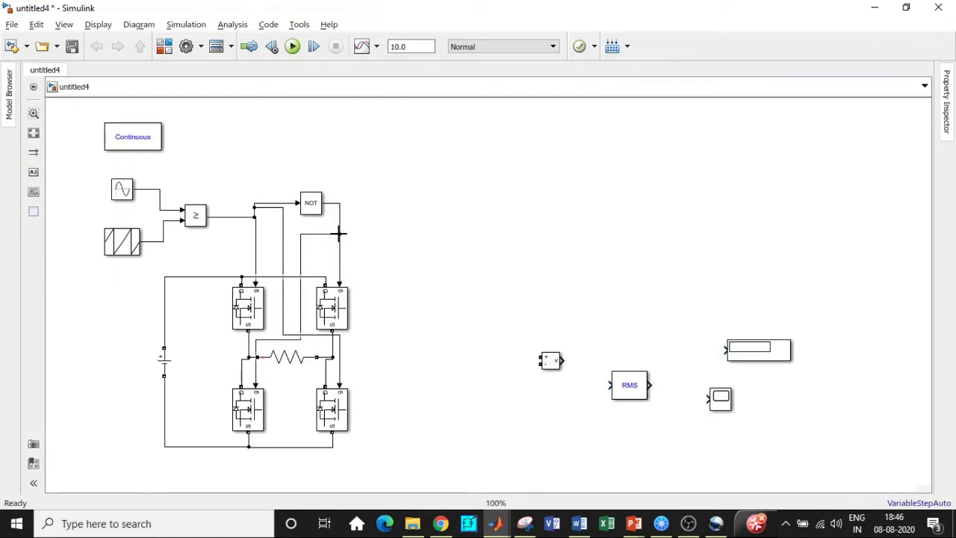
# Place the Voltage Measurement block across the load resistor's two nodes.
pyautogui.moveTo(553, 360)
pyautogui.mouseDown()
pyautogui.moveTo(284, 379)
pyautogui.moveTo(263, 351)
pyautogui.mouseUp()
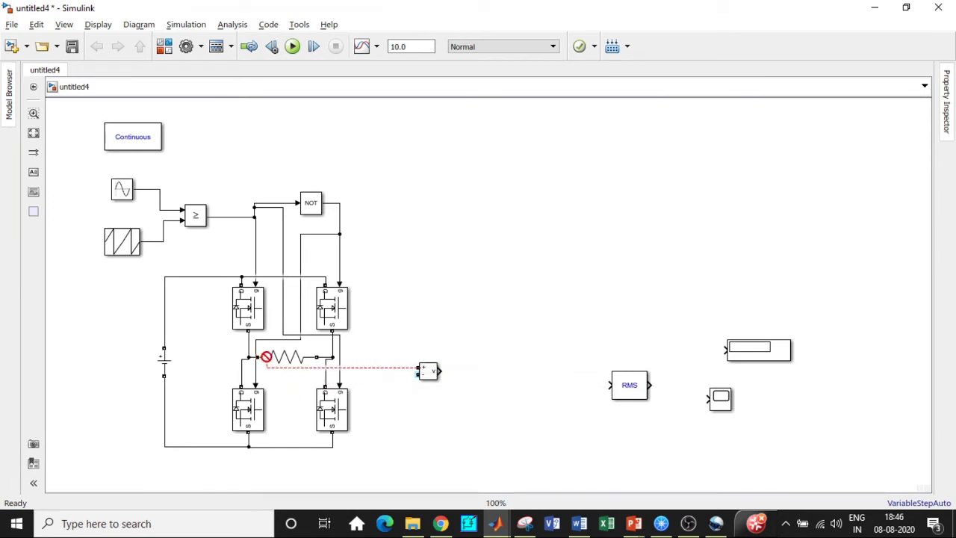
pyautogui.moveTo(263, 351); pyautogui.dragTo(250, 358)
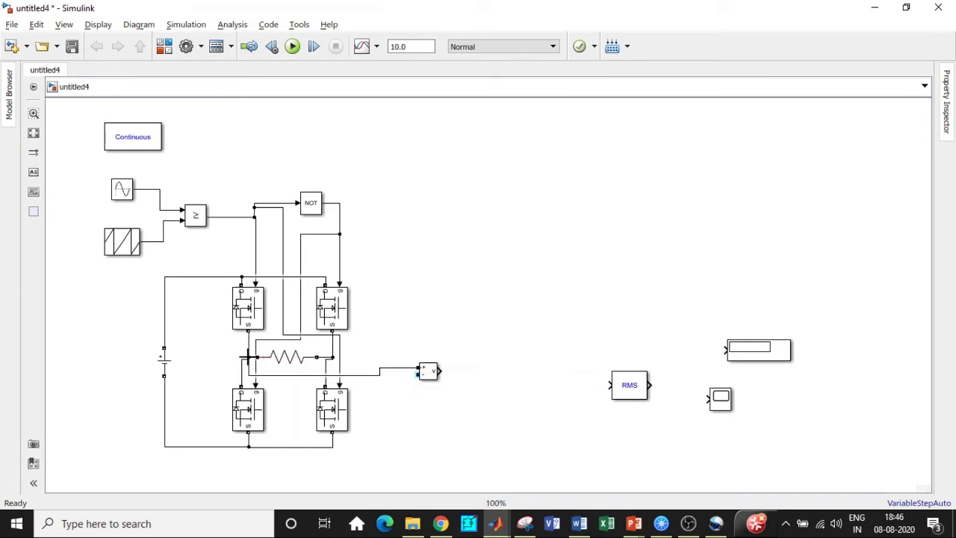
pyautogui.moveTo(419, 375); pyautogui.dragTo(333, 360)
# Set the RMS block's fundamental frequency from 60 Hz to 50 Hz.
pyautogui.moveTo(623, 385); pyautogui.dragTo(504, 372)
pyautogui.doubleClick(512, 372)
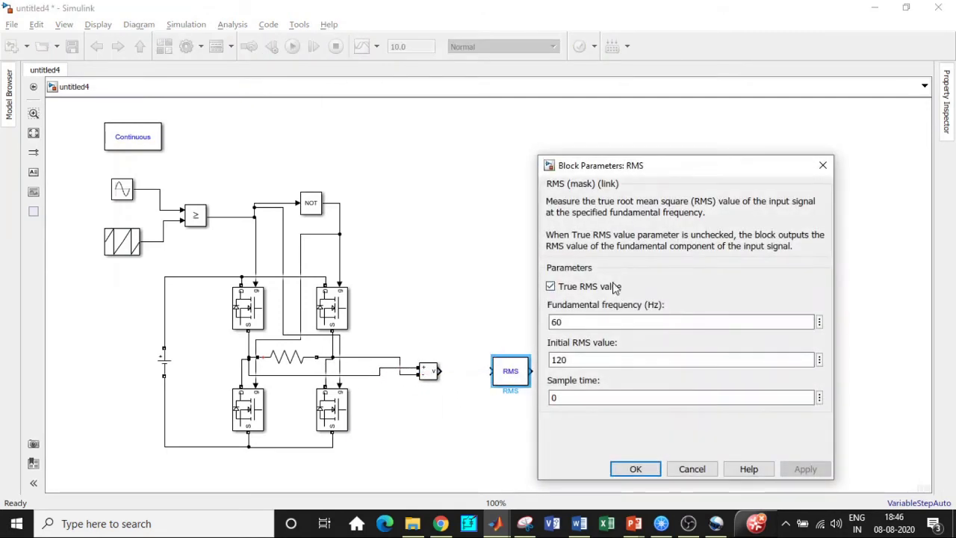
pyautogui.click(567, 321)
pyautogui.doubleClick(575, 321)
pyautogui.write('5')
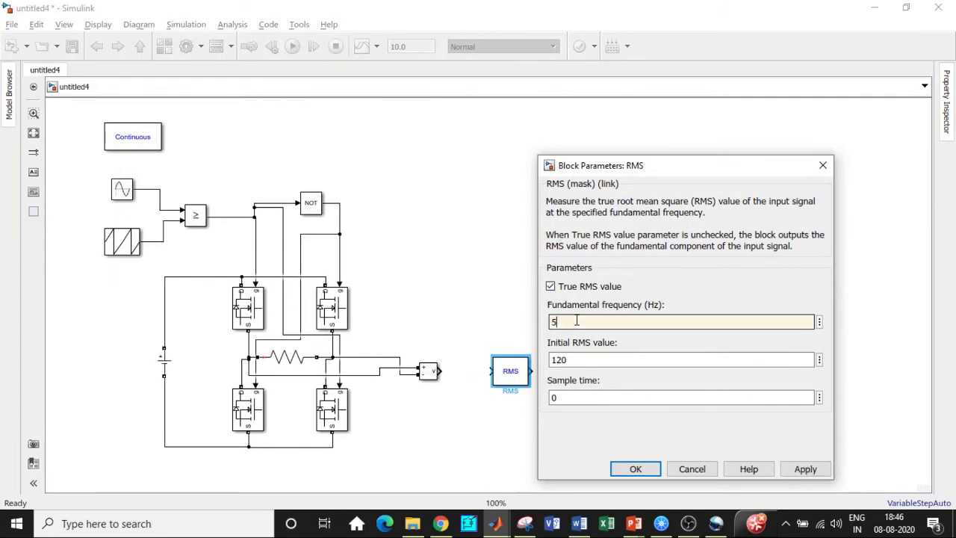
pyautogui.write('0')
pyautogui.click(635, 468)
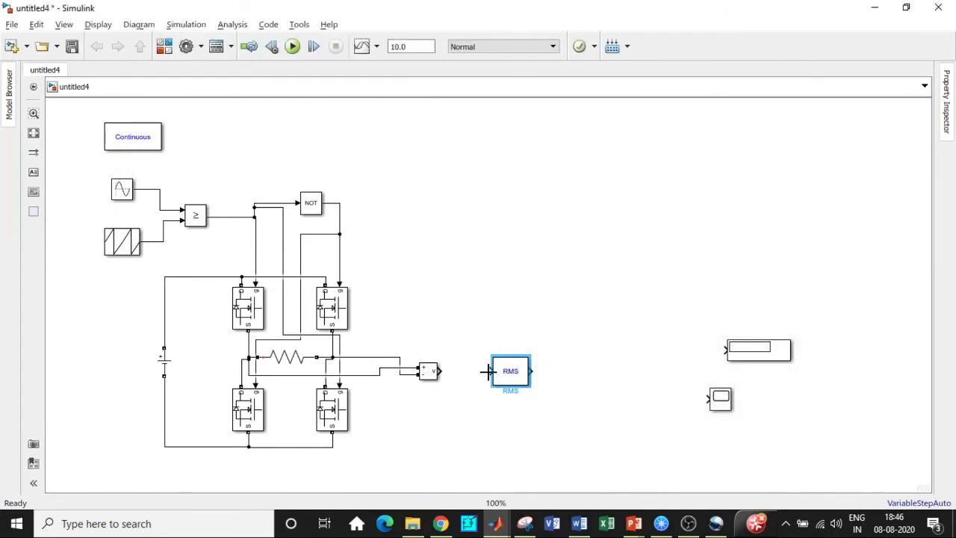
# Route the measured voltage through RMS to the Display, and branch it to the Scope.
pyautogui.moveTo(487, 370); pyautogui.dragTo(444, 371)
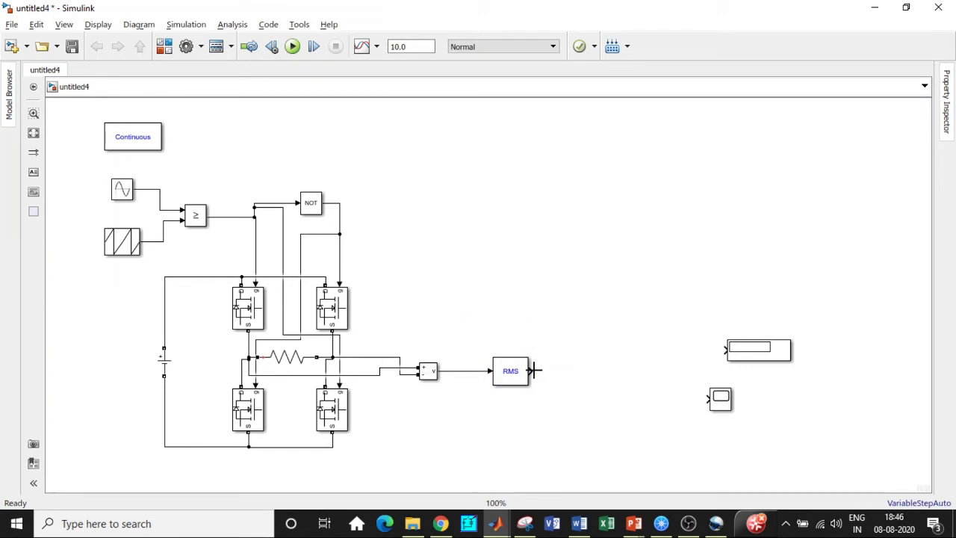
pyautogui.moveTo(533, 371); pyautogui.dragTo(724, 351)
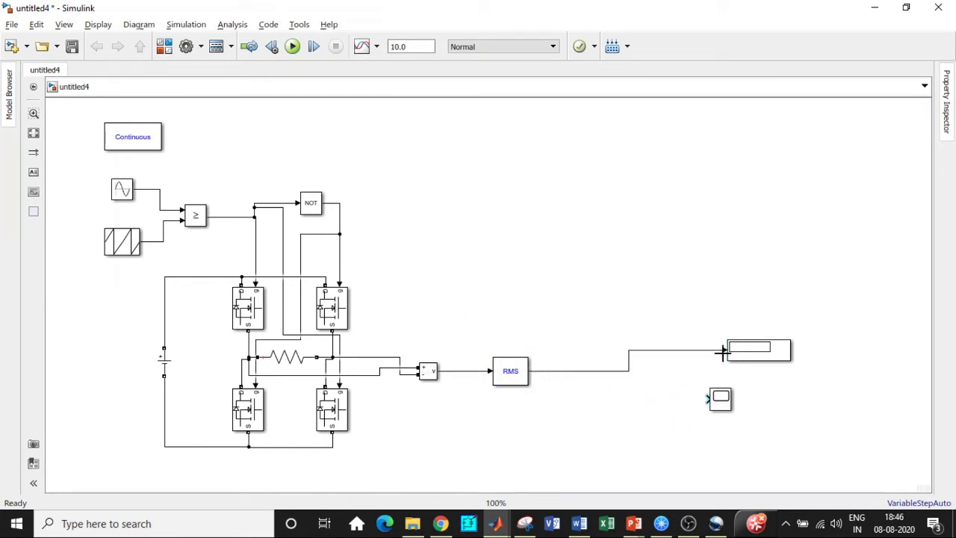
pyautogui.moveTo(708, 398); pyautogui.dragTo(449, 371)
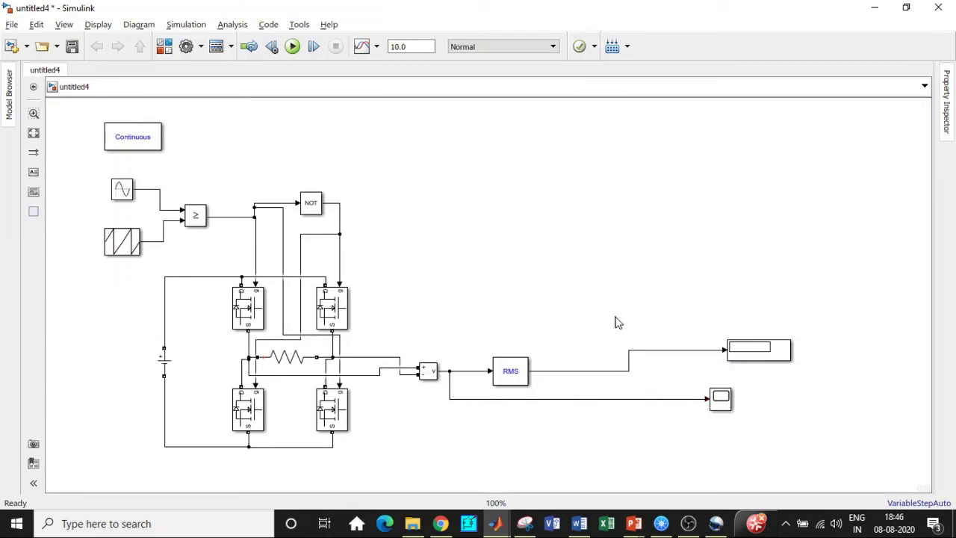
pyautogui.moveTo(721, 407); pyautogui.dragTo(578, 205)
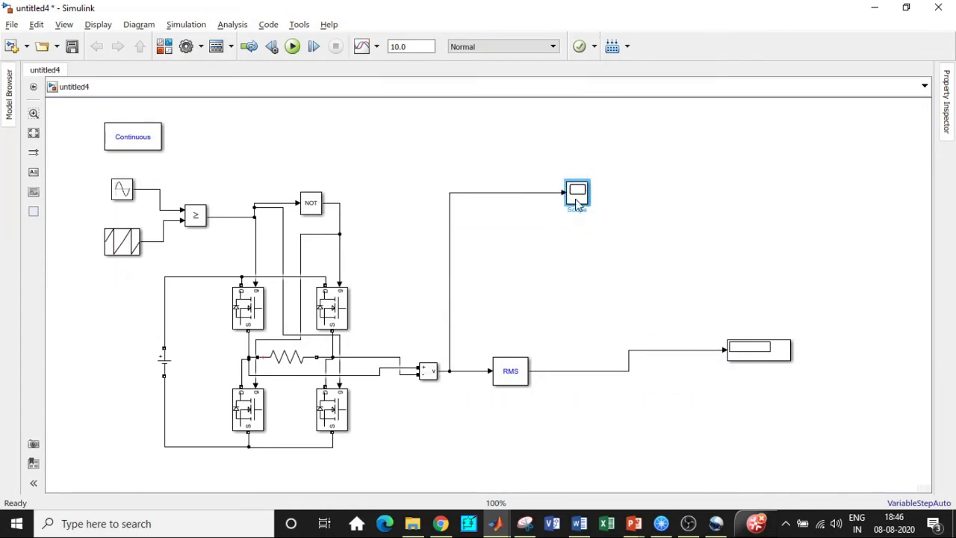
# Change the DC voltage source amplitude from 100 V to 24 V.
pyautogui.doubleClick(164, 362)
pyautogui.doubleClick(238, 363)
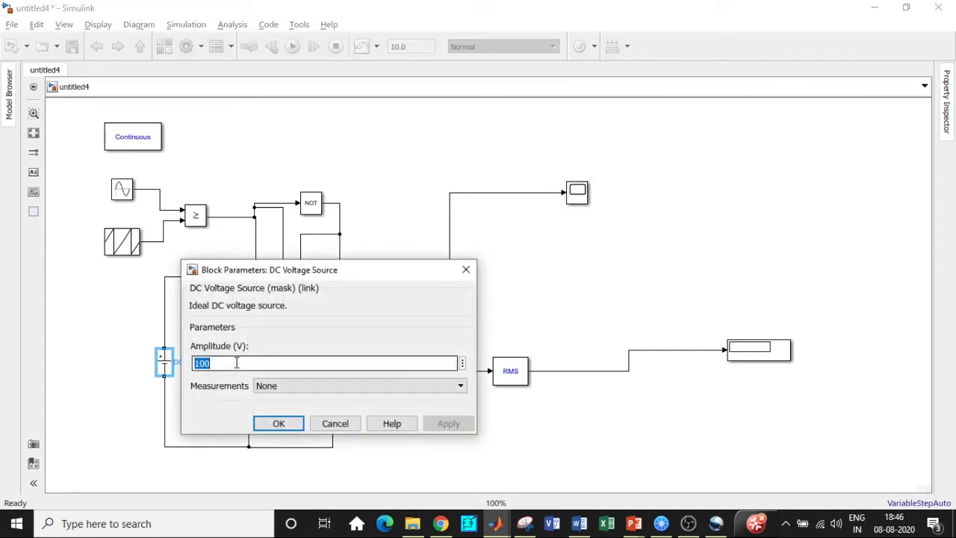
pyautogui.write('24')
pyautogui.click(279, 424)
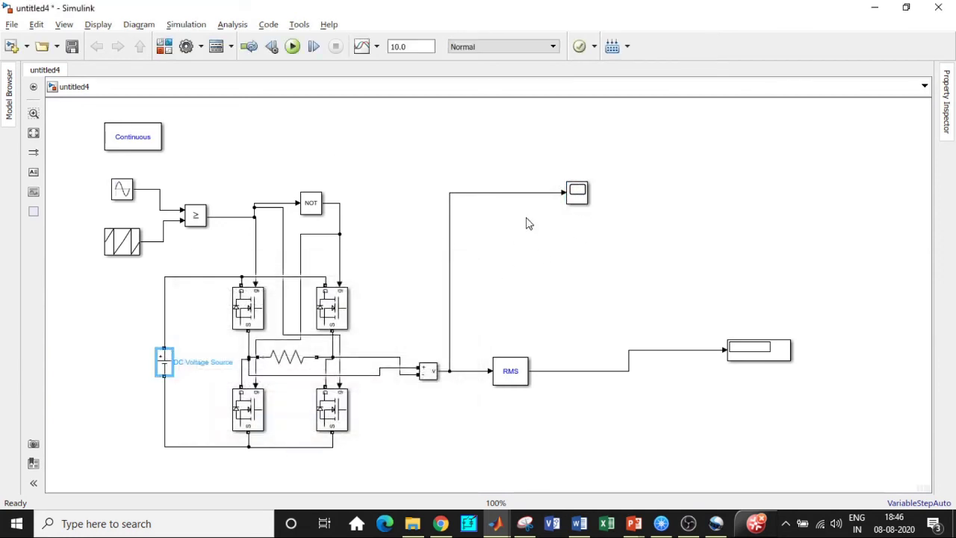
# Wire the sine, sawtooth and comparator signals into additional Scope inputs.
pyautogui.moveTo(566, 199)
pyautogui.mouseDown()
pyautogui.moveTo(287, 237)
pyautogui.moveTo(158, 211)
pyautogui.mouseUp()
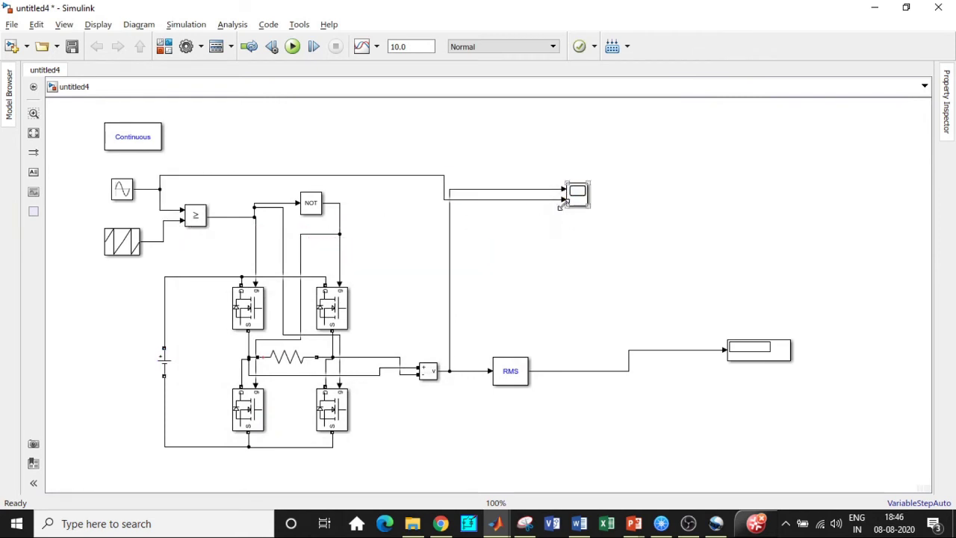
pyautogui.moveTo(571, 212); pyautogui.dragTo(163, 242)
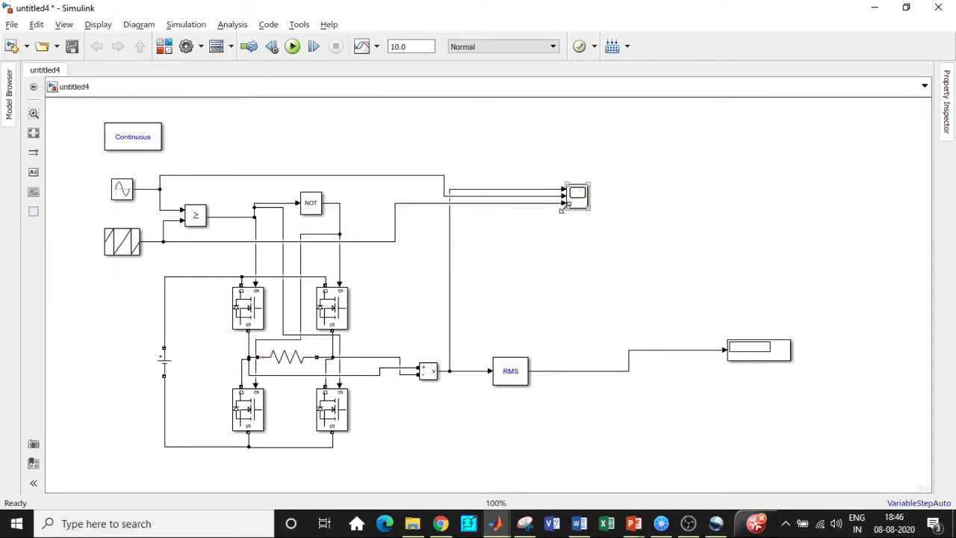
pyautogui.moveTo(564, 213); pyautogui.dragTo(575, 237)
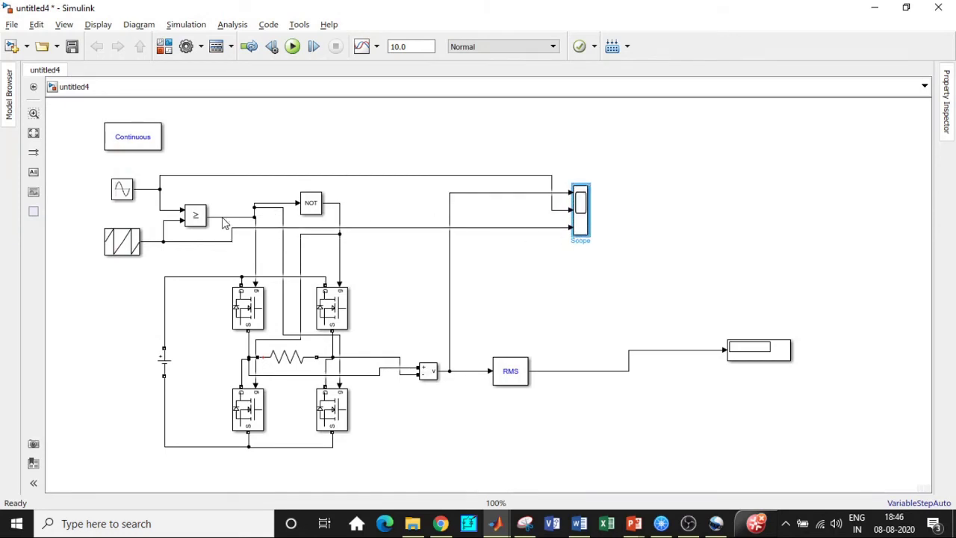
pyautogui.moveTo(577, 233); pyautogui.dragTo(230, 218)
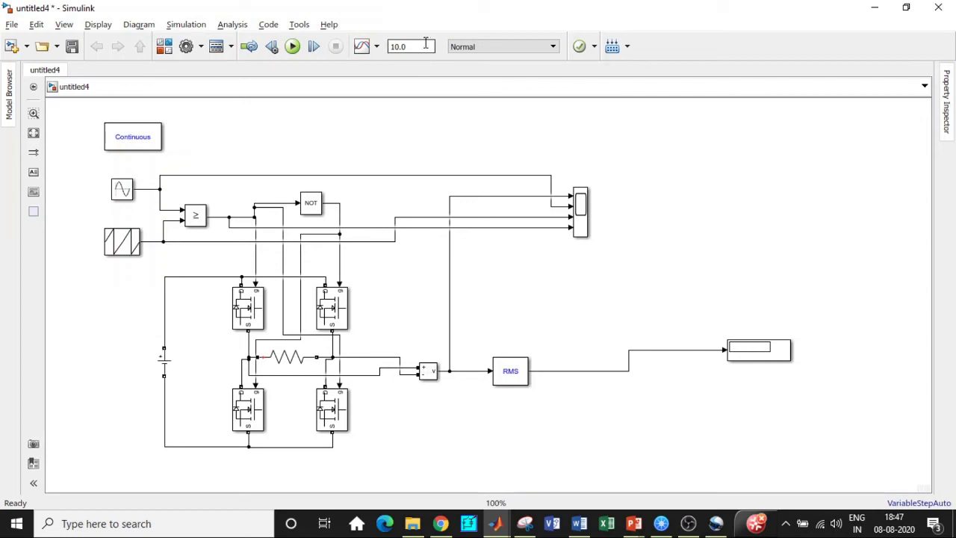
# Set the stop time to 1 s and run the simulation.
pyautogui.doubleClick(424, 46)
pyautogui.write('1')
pyautogui.click(295, 46)
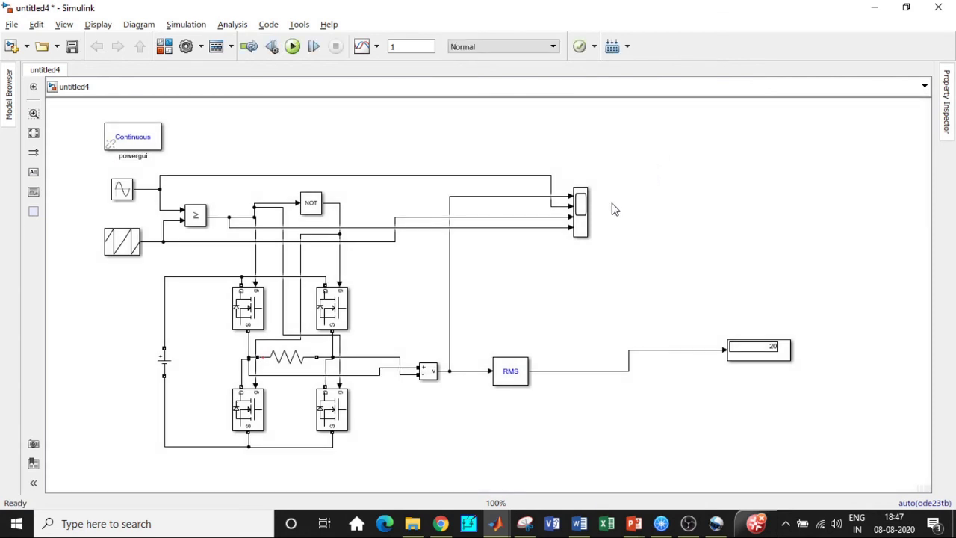
pyautogui.click(581, 215)
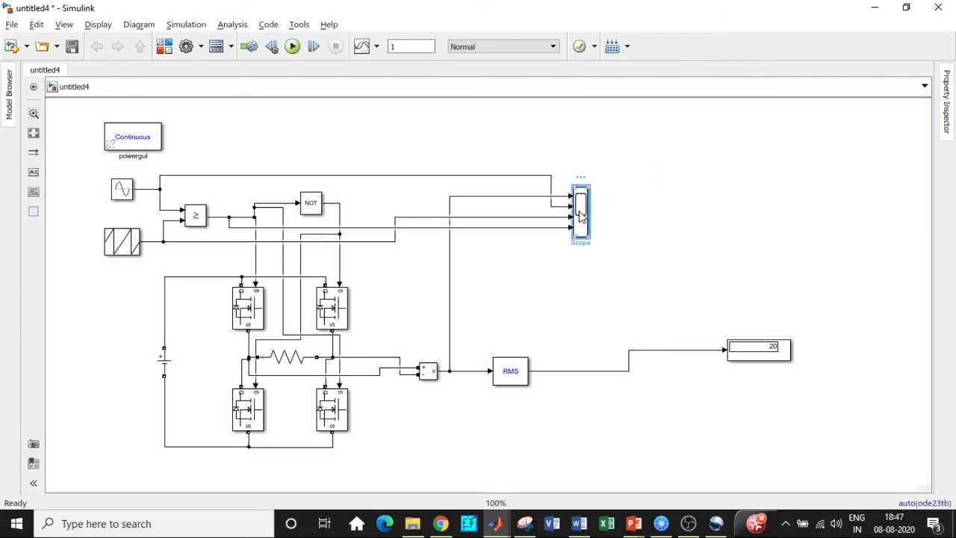
# Open the Scope maximized with a 4x1 plot layout and Zoom In enabled.
pyautogui.doubleClick(581, 215)
pyautogui.click(623, 71)
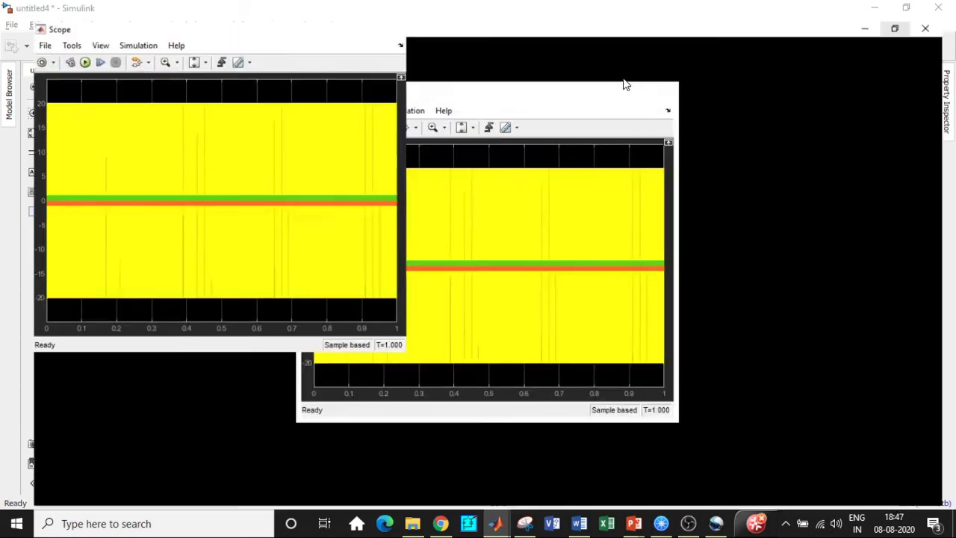
pyautogui.click(20, 43)
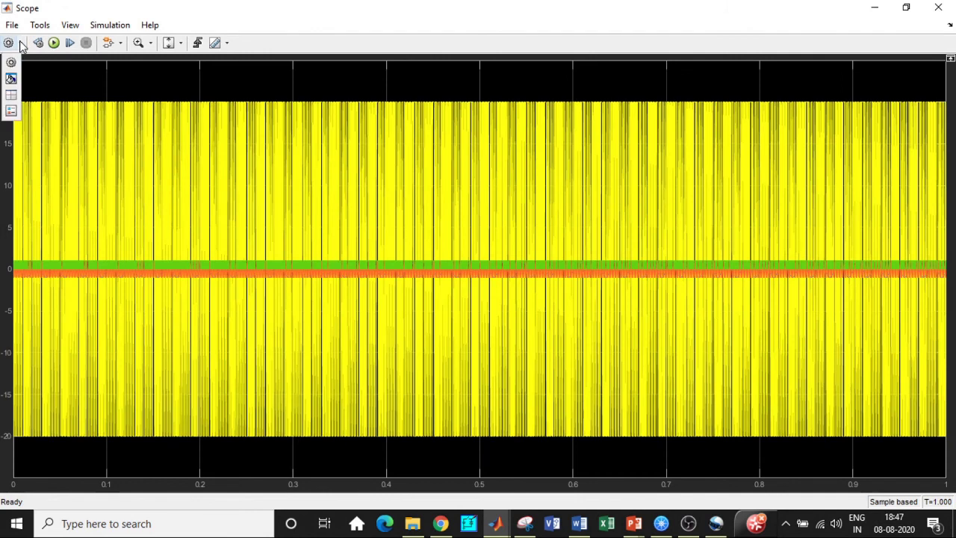
pyautogui.click(11, 97)
pyautogui.click(24, 181)
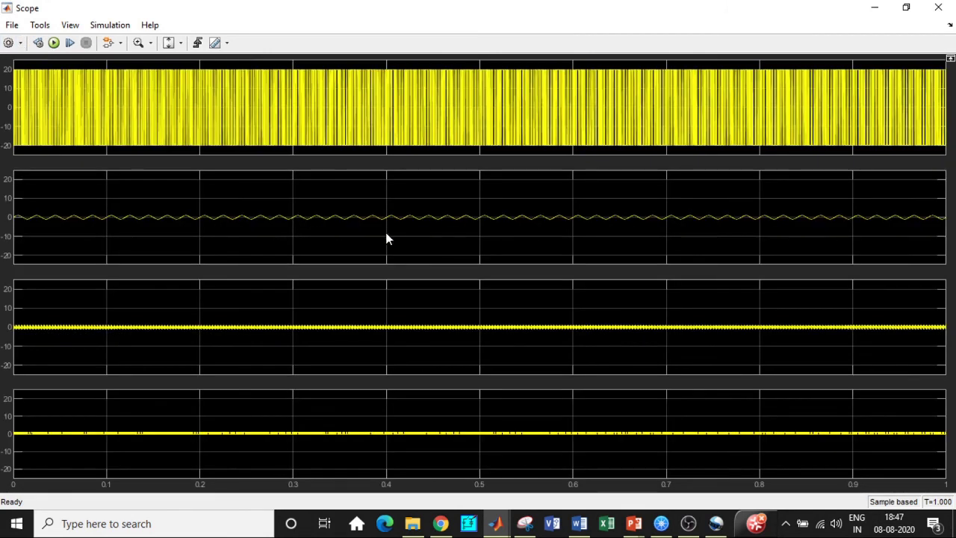
pyautogui.click(138, 43)
# Zoom the scope plots into roughly 0.405–0.4195 s to inspect PWM pulses.
pyautogui.moveTo(439, 145); pyautogui.dragTo(374, 67)
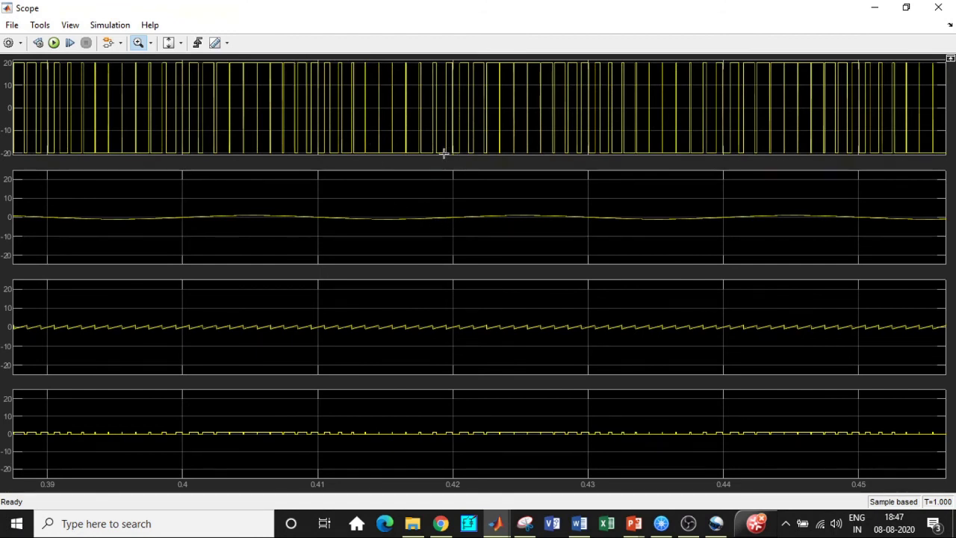
pyautogui.moveTo(443, 153); pyautogui.dragTo(287, 59)
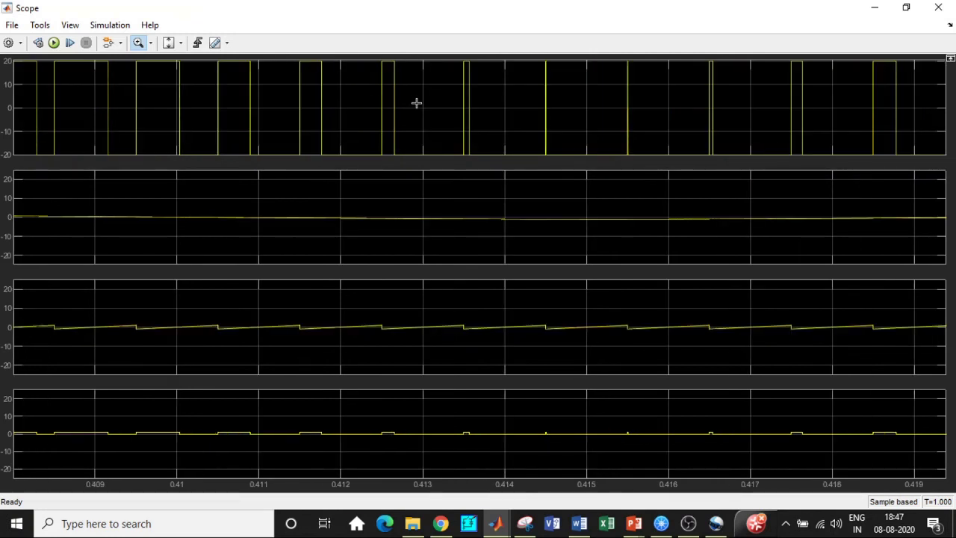
pyautogui.scroll(-2, 418, 97)
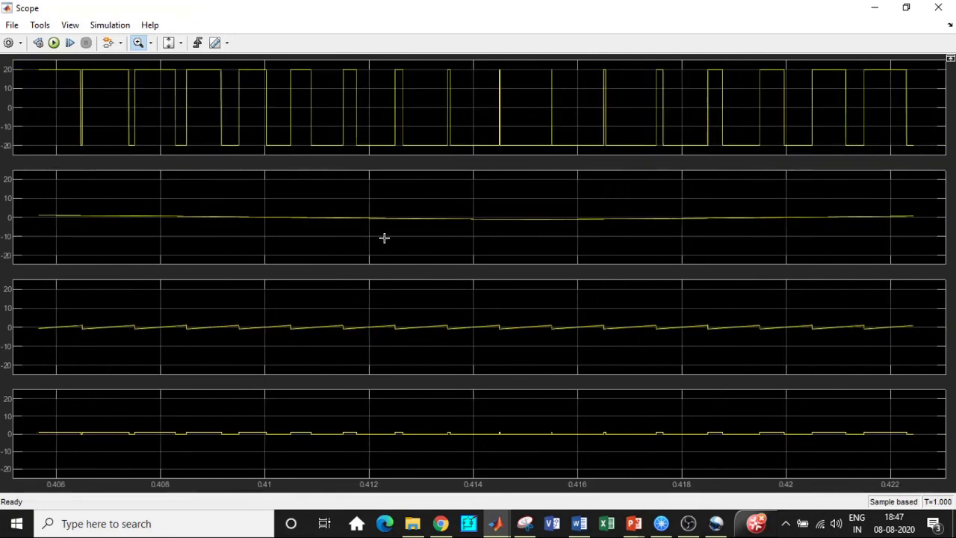
pyautogui.scroll(-2, 369, 232)
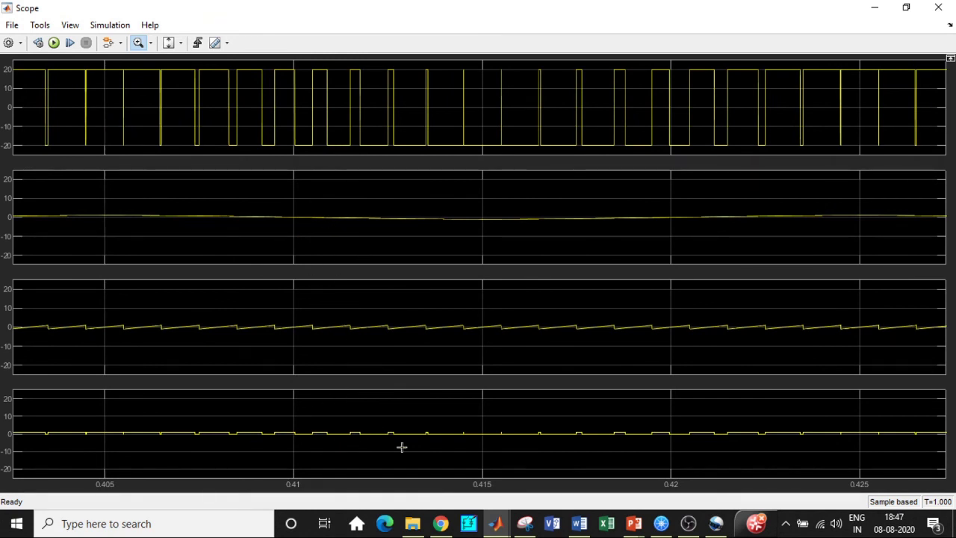
pyautogui.moveTo(112, 413); pyautogui.dragTo(381, 467)
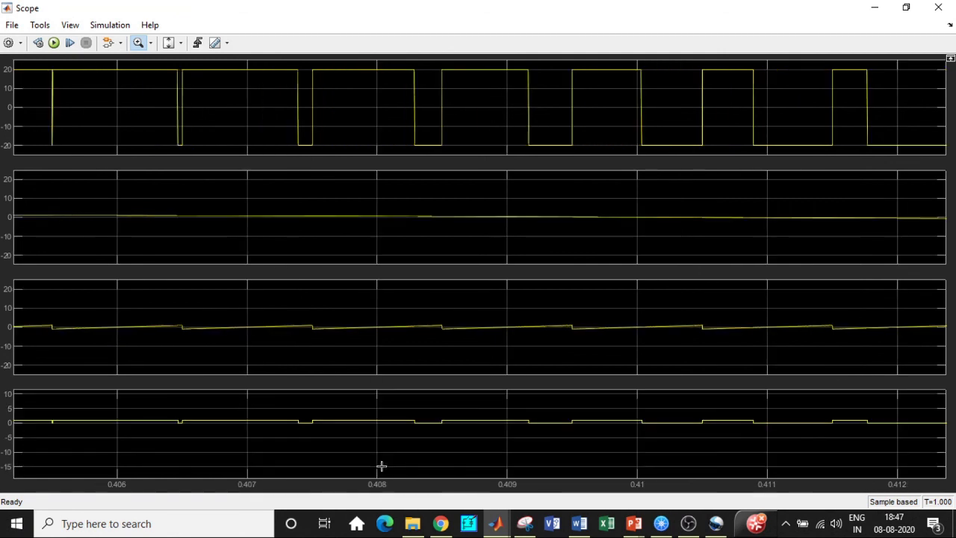
# Zoom back out of the waveforms and close the Scope window.
pyautogui.scroll(-1, 377, 398)
pyautogui.scroll(-1, 346, 435)
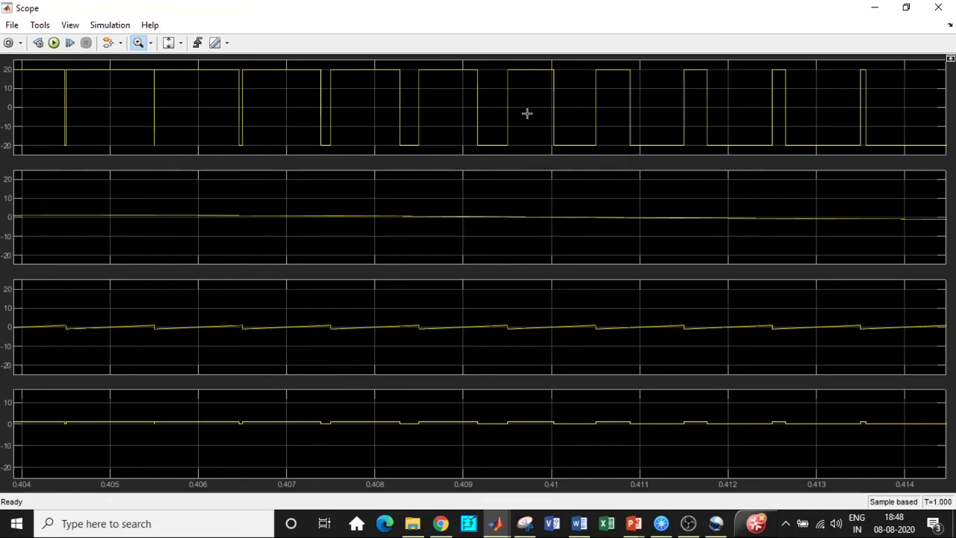
pyautogui.scroll(-5, 526, 114)
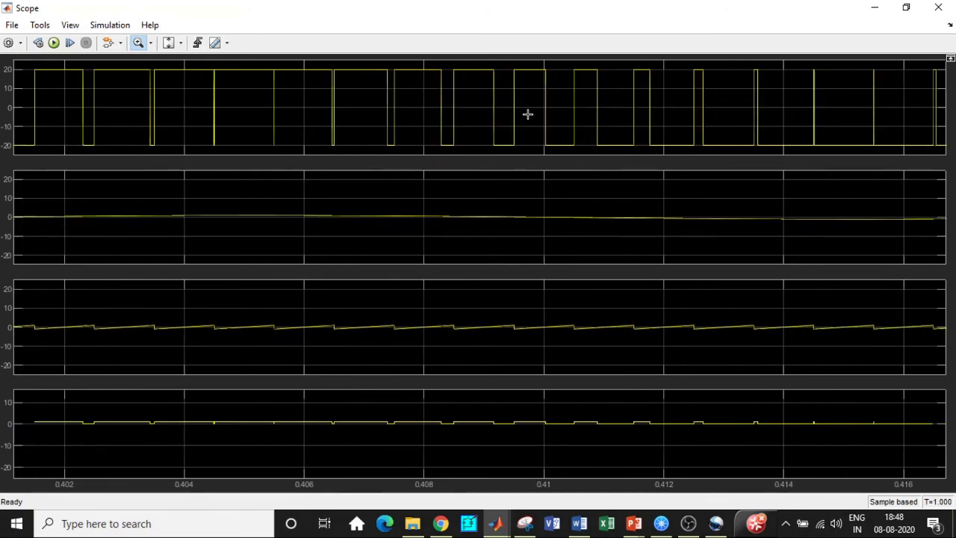
pyautogui.scroll(-2, 527, 113)
pyautogui.scroll(-2, 528, 114)
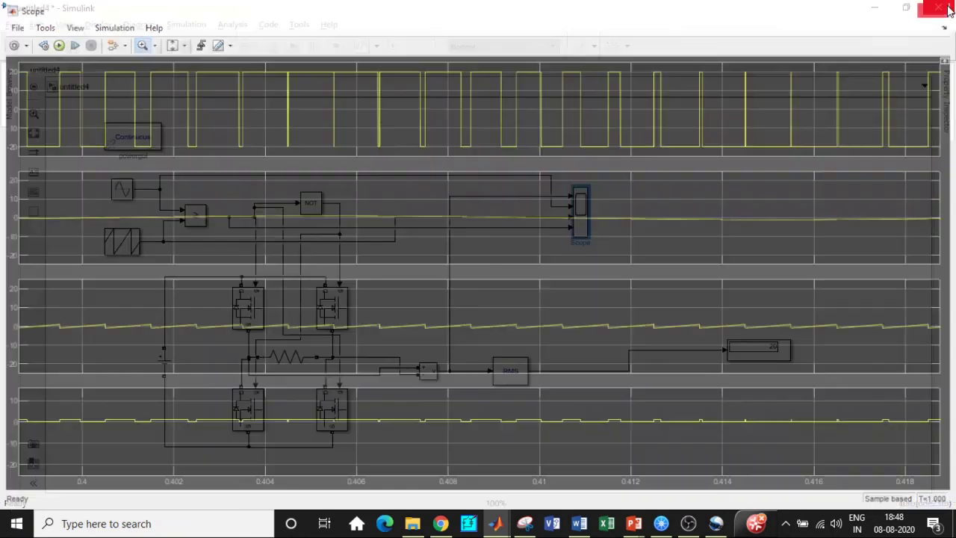
pyautogui.click(938, 7)
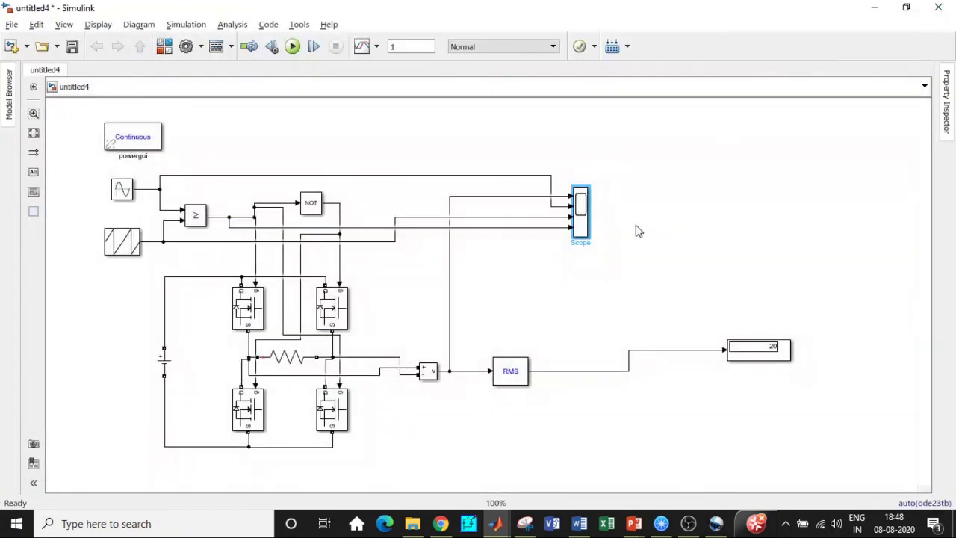